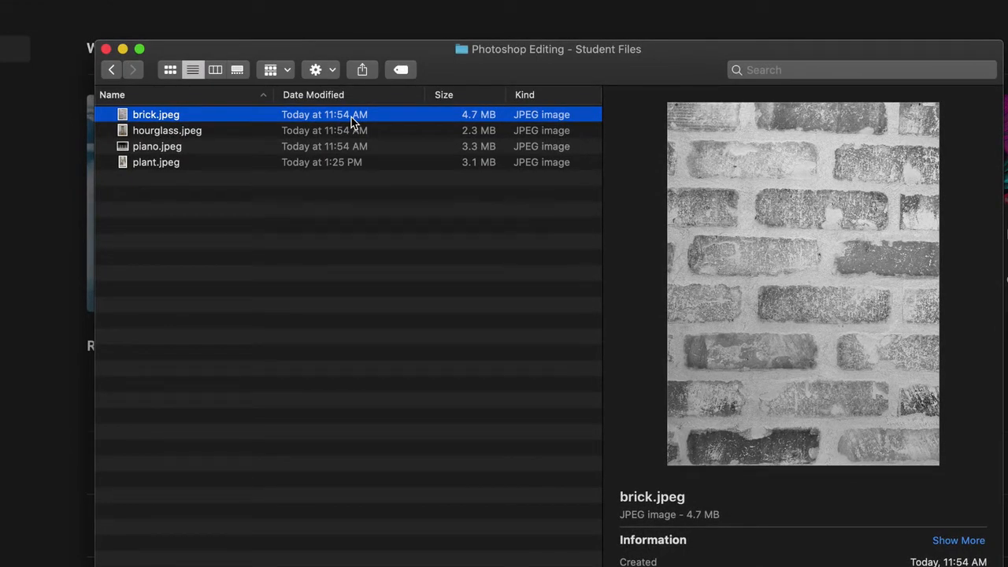
- Preview hourglass.jpeg, piano.jpeg and plant.jpeg in the student files folder
click(193, 130)
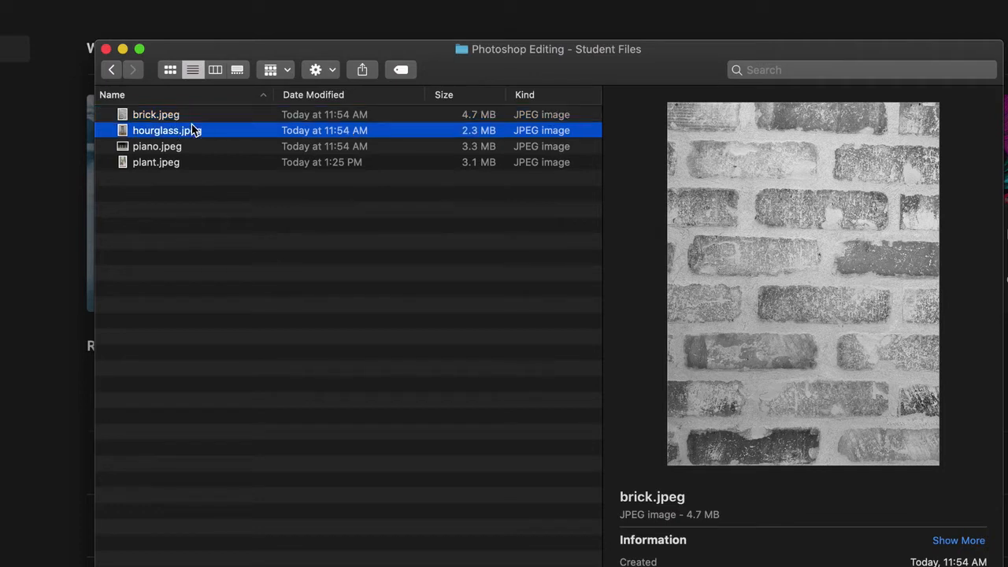
click(165, 150)
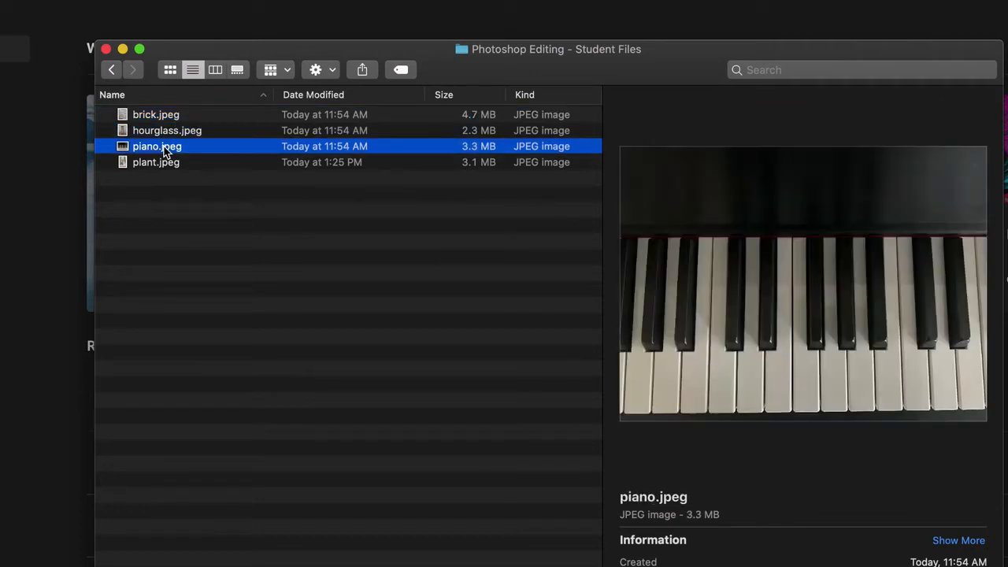
click(165, 162)
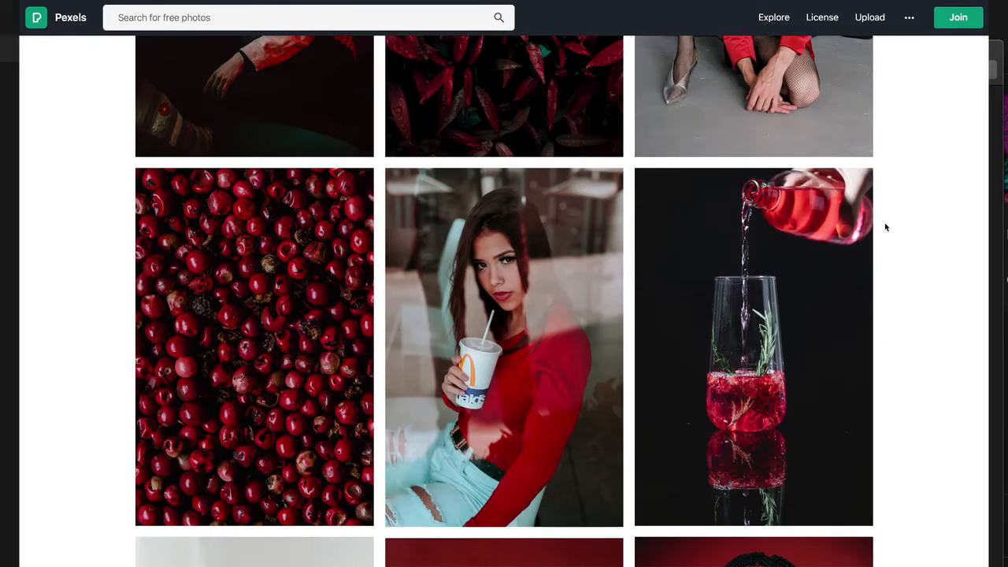
- Browse the free stock photos on the Pexels website
scroll(885, 225, down, 3)
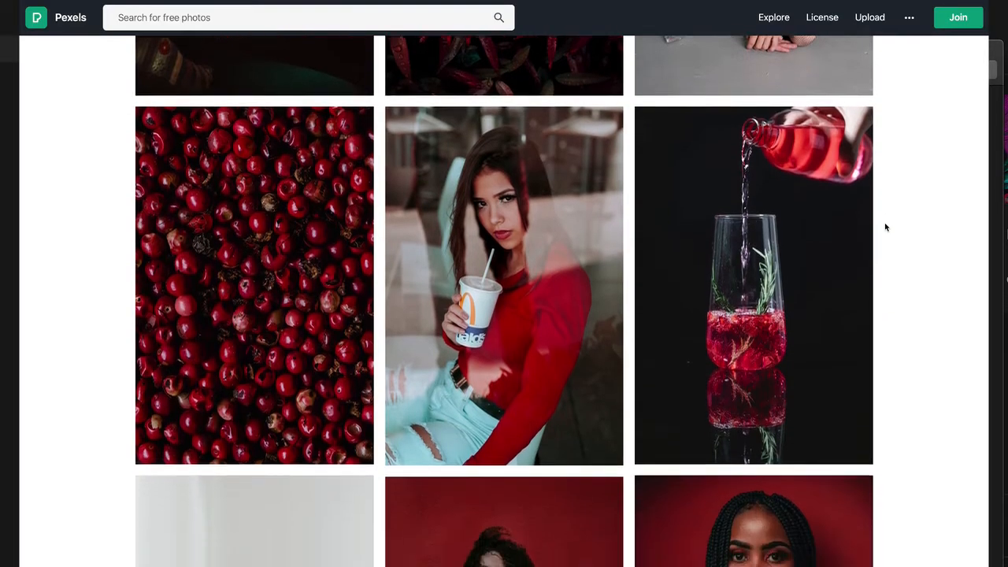
scroll(885, 227, down, 5)
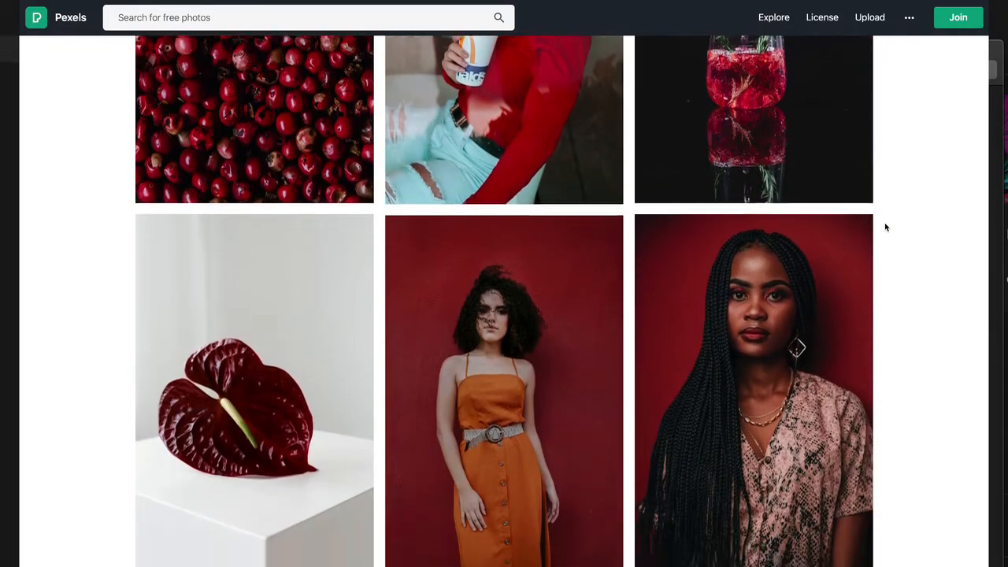
scroll(885, 227, down, 4)
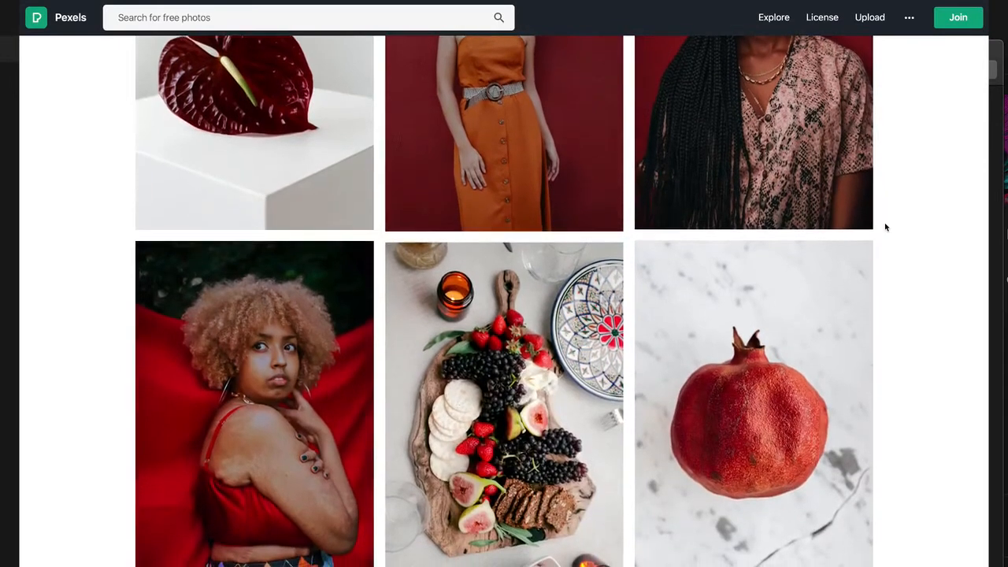
scroll(885, 228, down, 3)
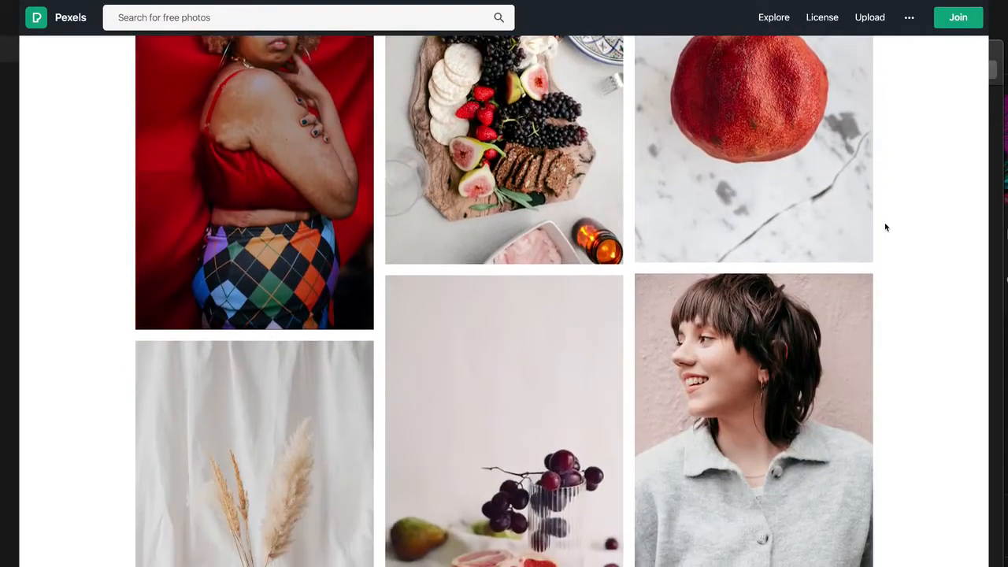
scroll(884, 227, down, 2)
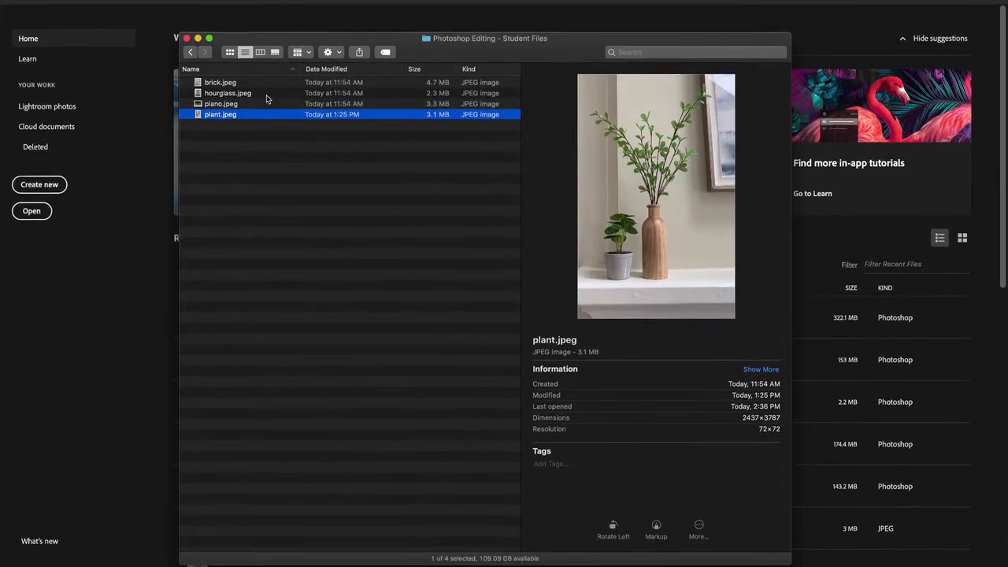
- Open hourglass.jpeg from the student files folder in Photoshop and convert its Background layer to a smart object
click(252, 130)
drag(252, 92, 269, 551)
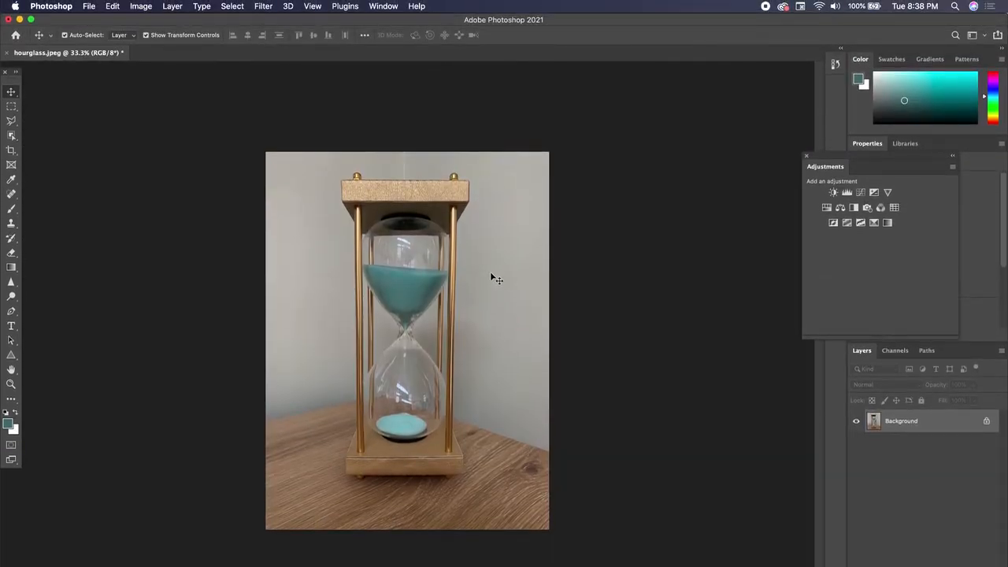
right_click(950, 423)
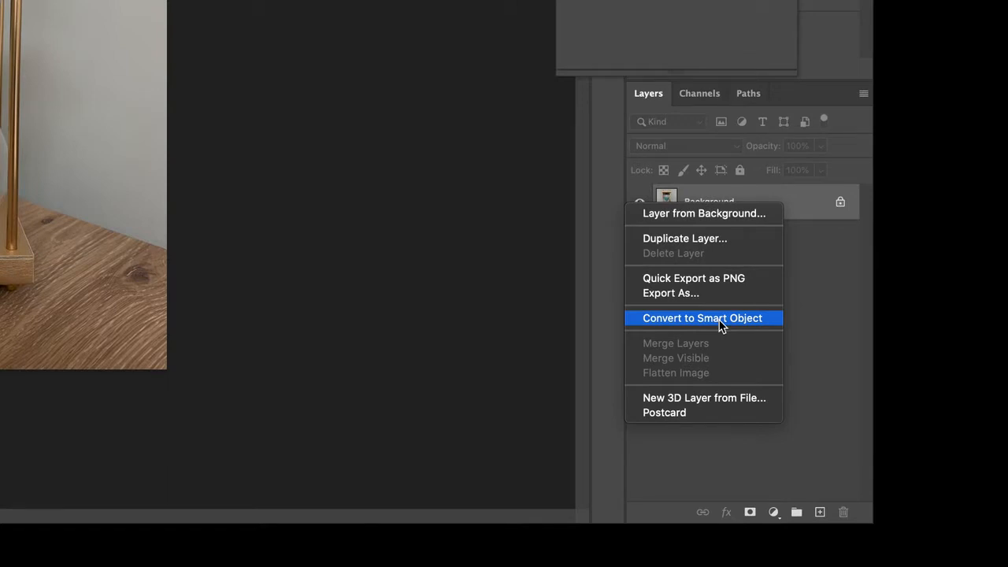
click(721, 320)
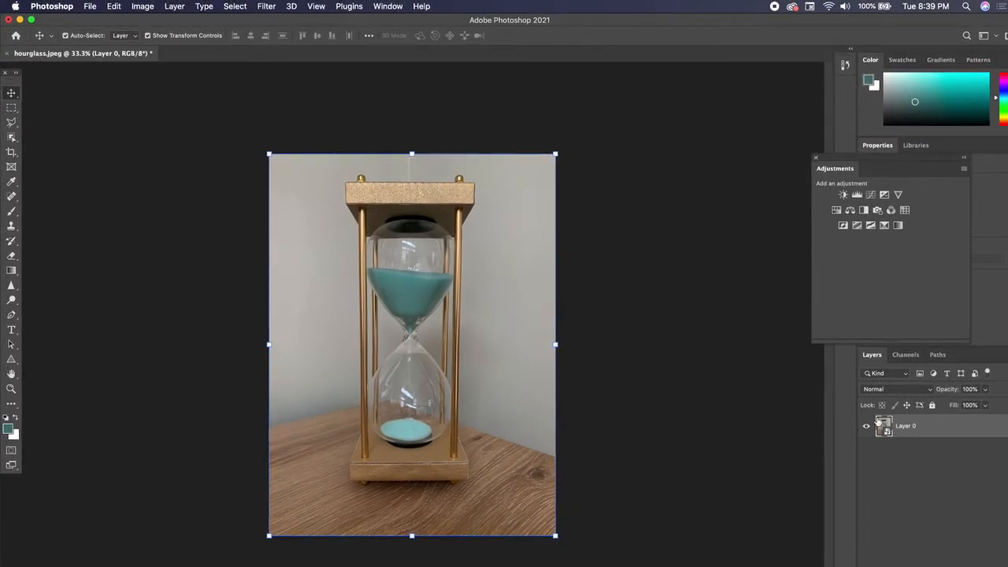
- Place the floating Adjustments panel beside the hourglass image and review where image adjustments are available
drag(834, 160, 589, 157)
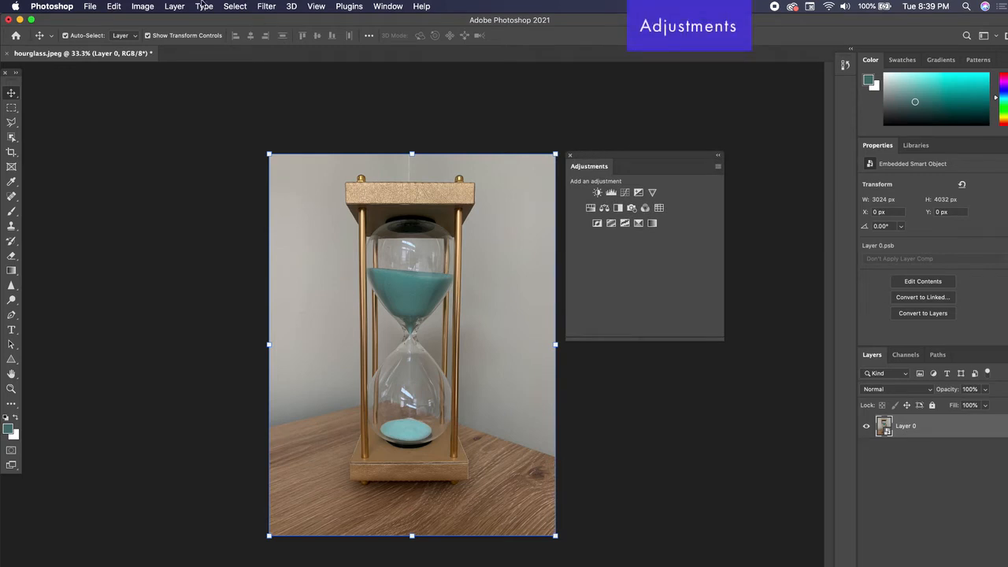
click(143, 6)
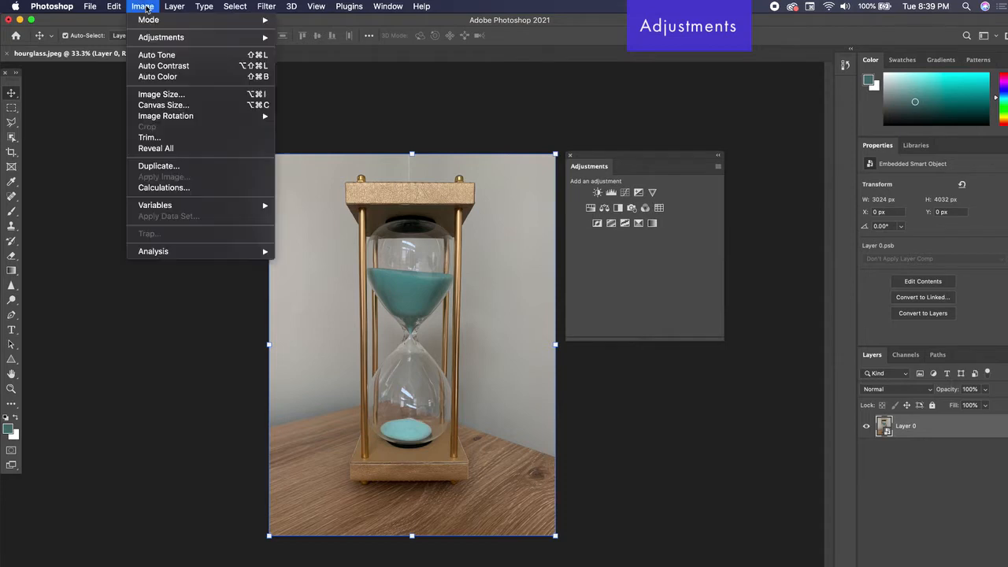
mouse_move(152, 39)
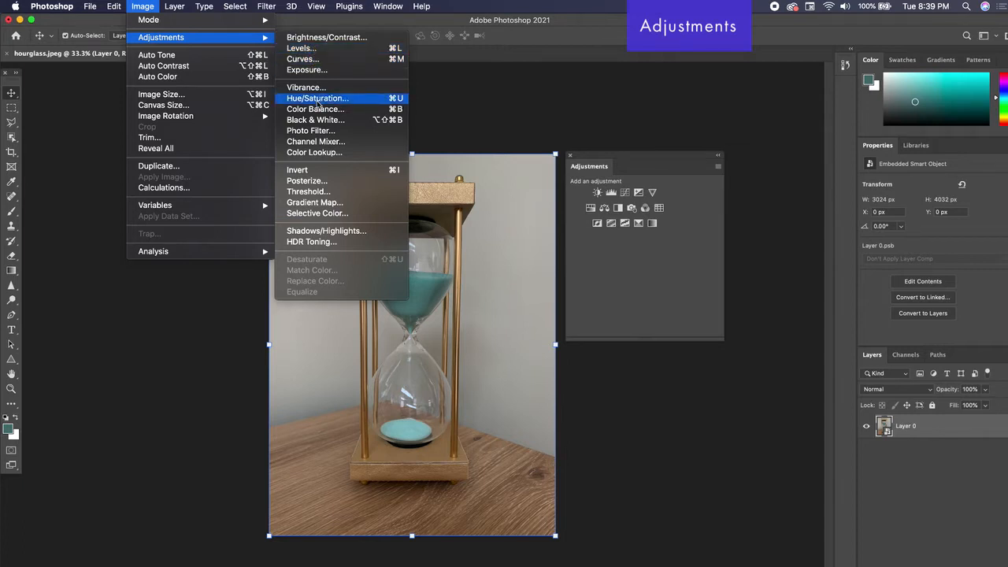
click(145, 6)
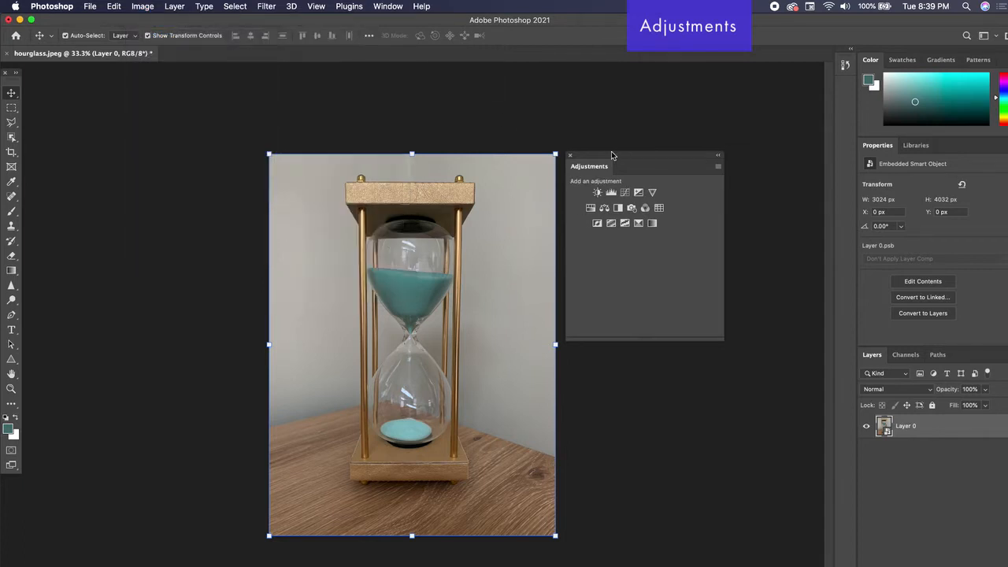
drag(610, 156, 616, 157)
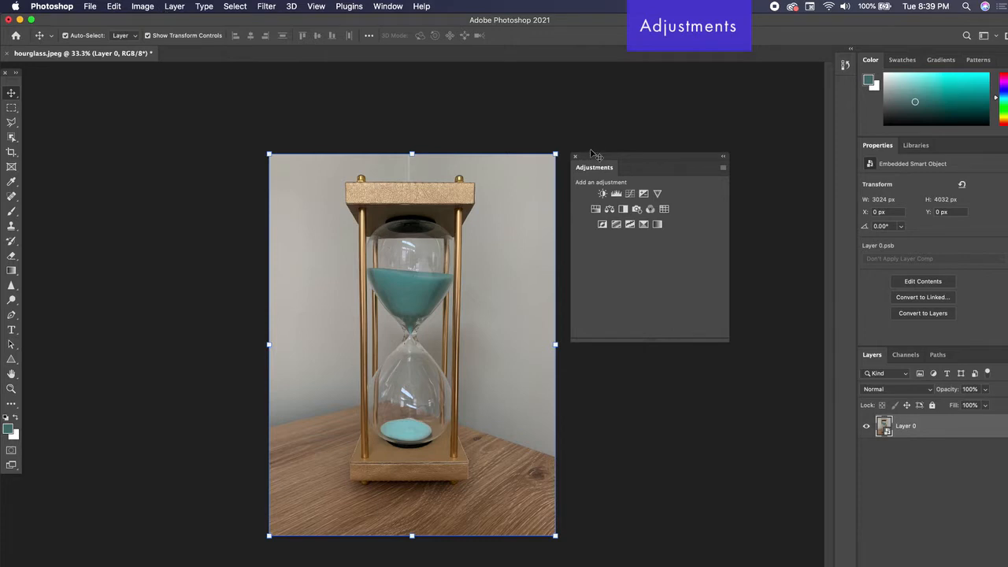
click(389, 7)
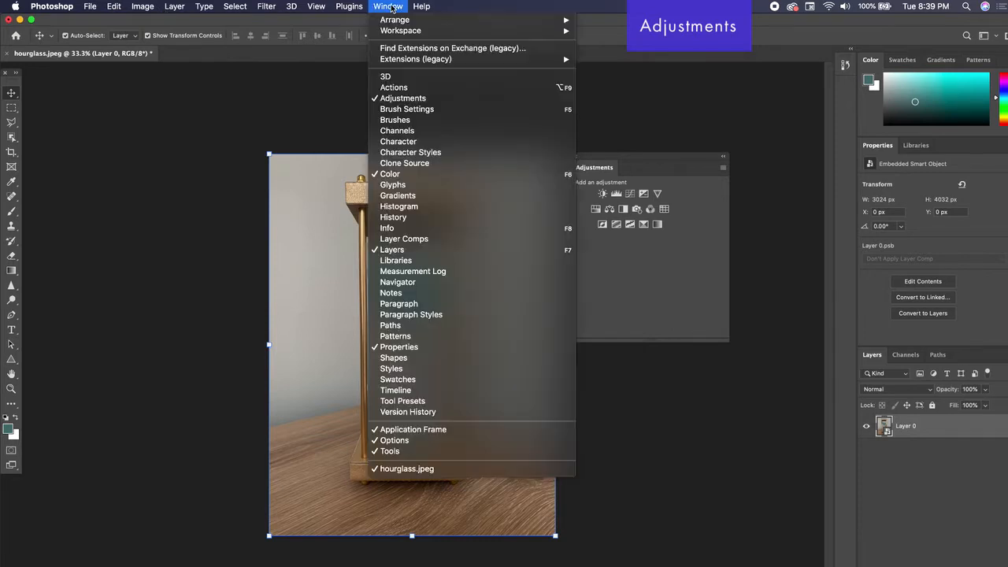
click(405, 99)
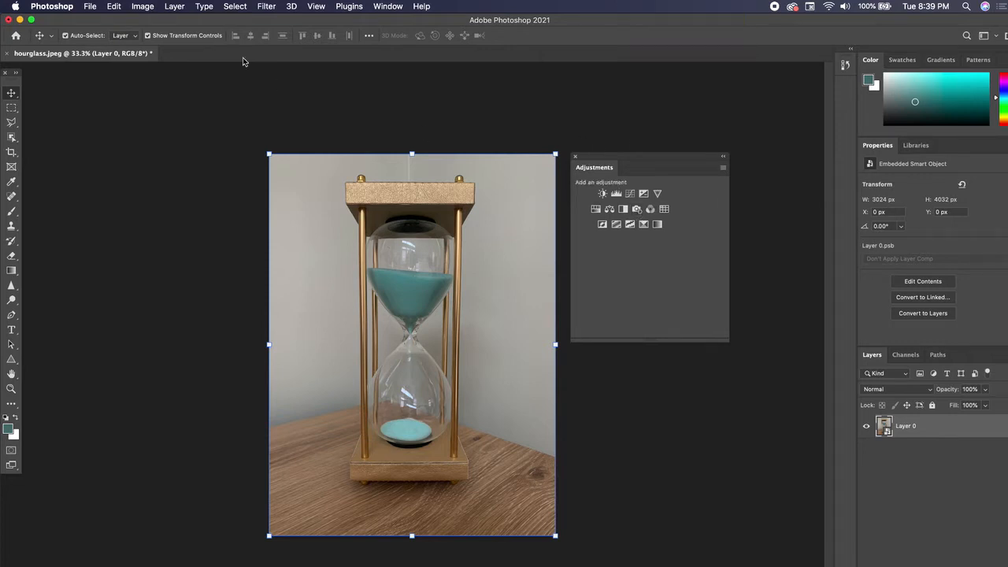
- Apply a Brightness/Contrast adjustment to the hourglass smart object with brightness 26 and contrast 33
click(135, 5)
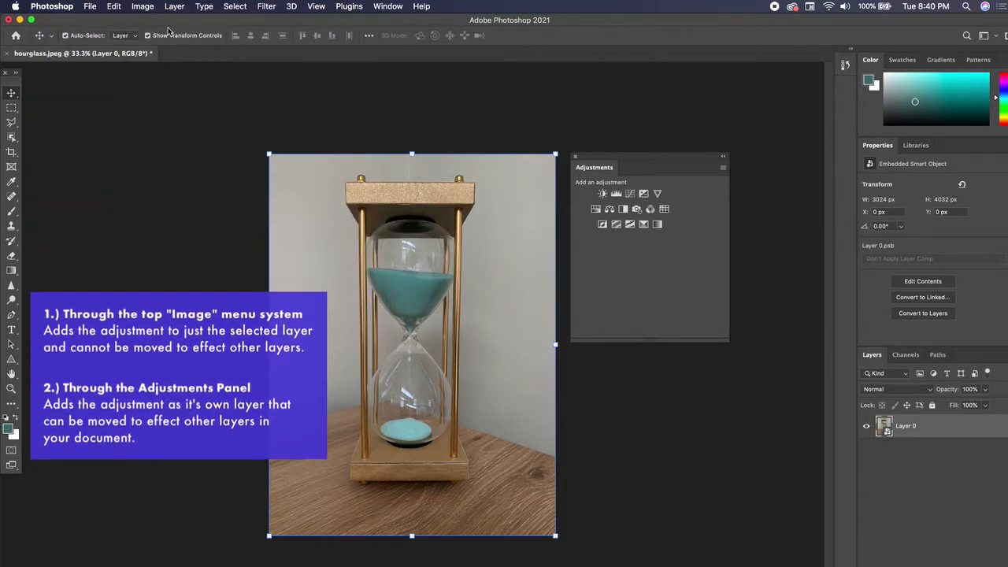
click(142, 6)
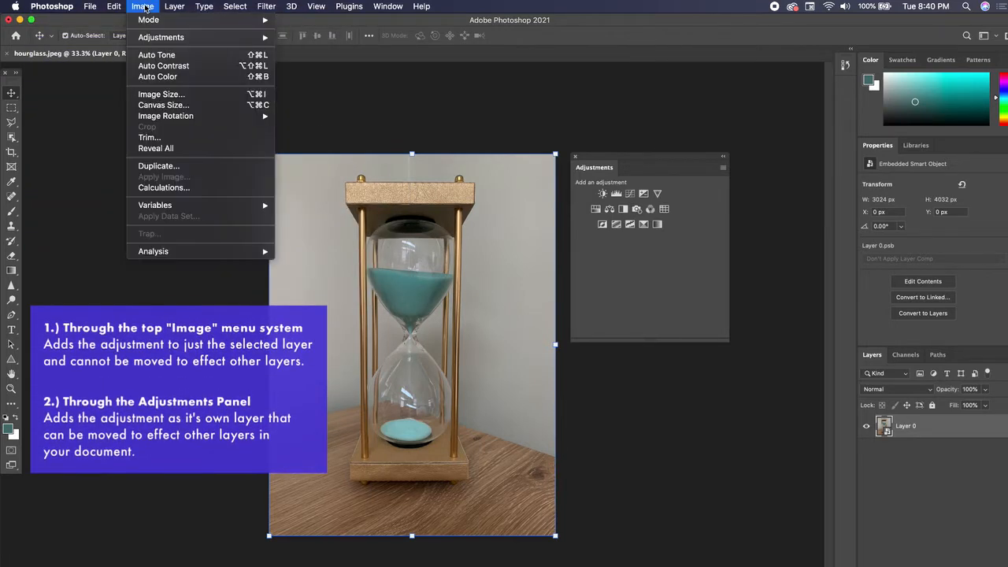
mouse_move(148, 37)
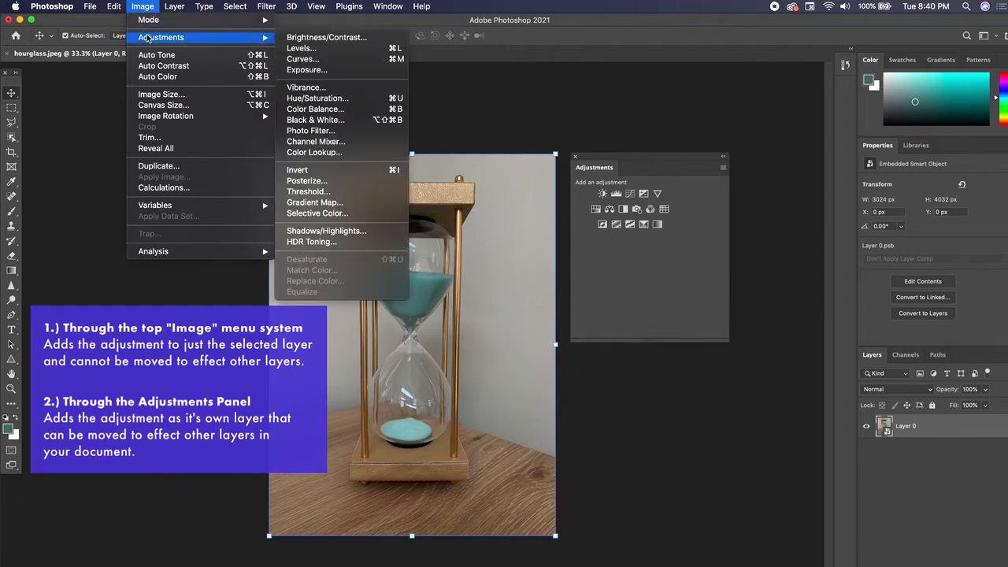
click(331, 37)
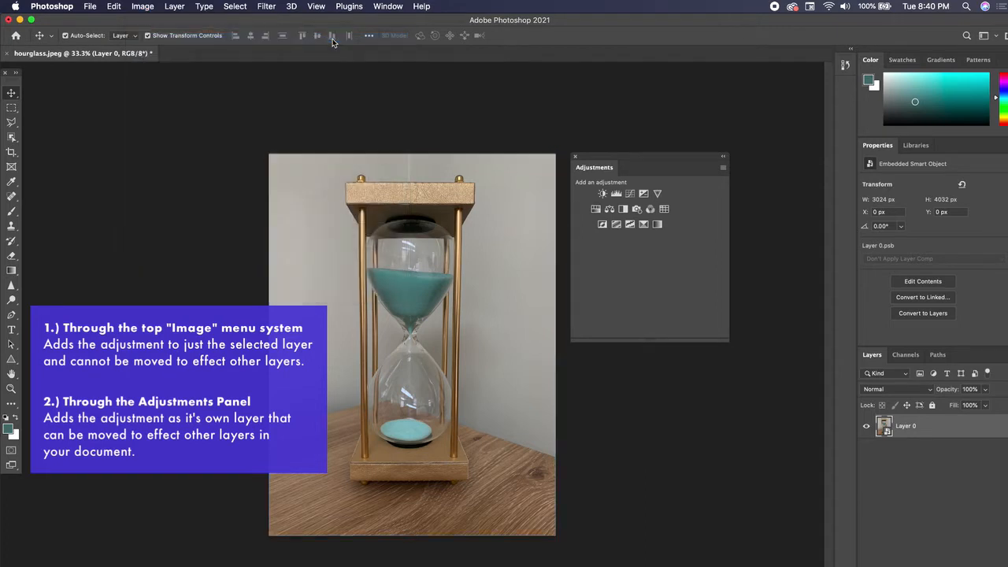
drag(569, 140, 526, 115)
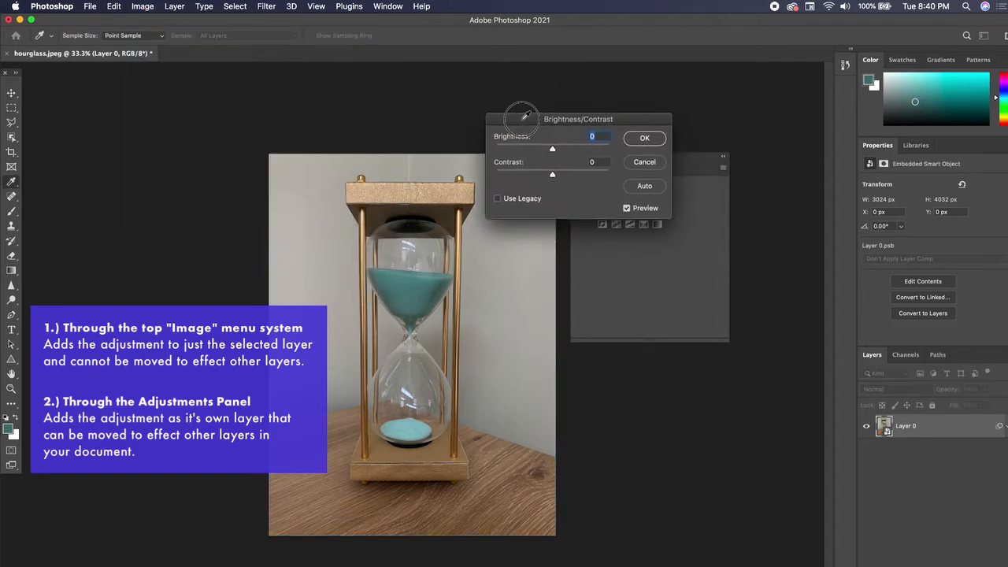
drag(556, 150, 561, 151)
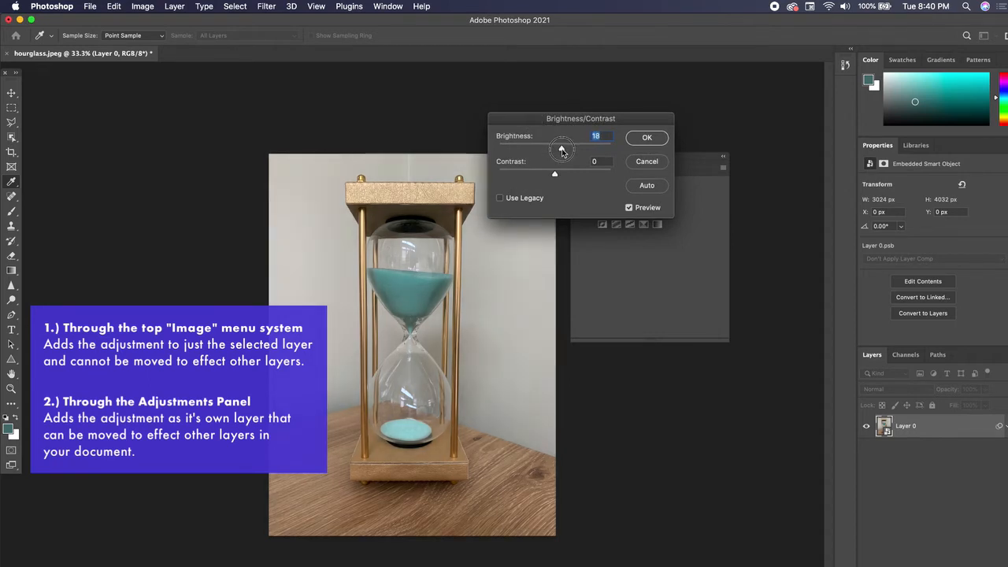
drag(562, 151, 564, 150)
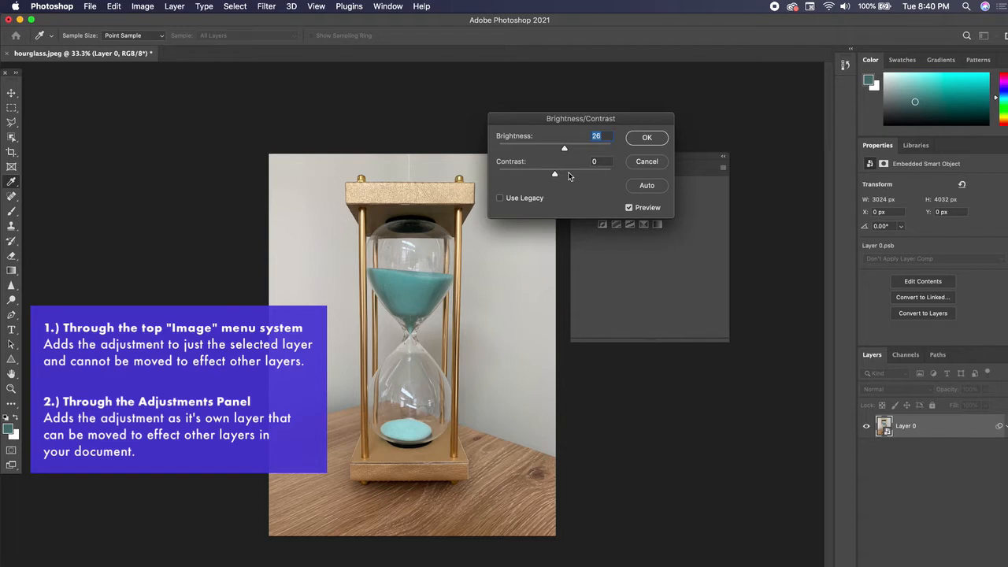
click(574, 175)
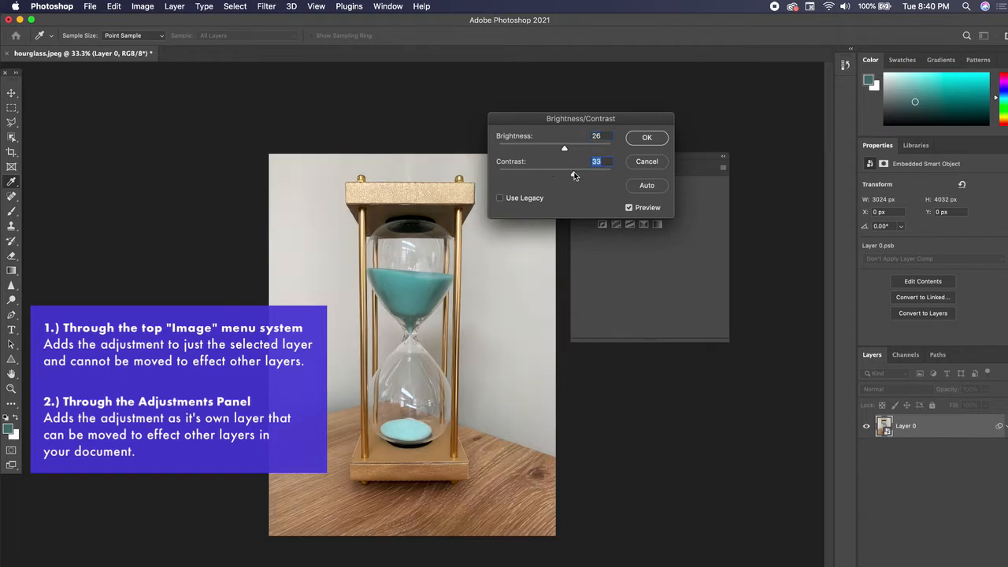
click(646, 139)
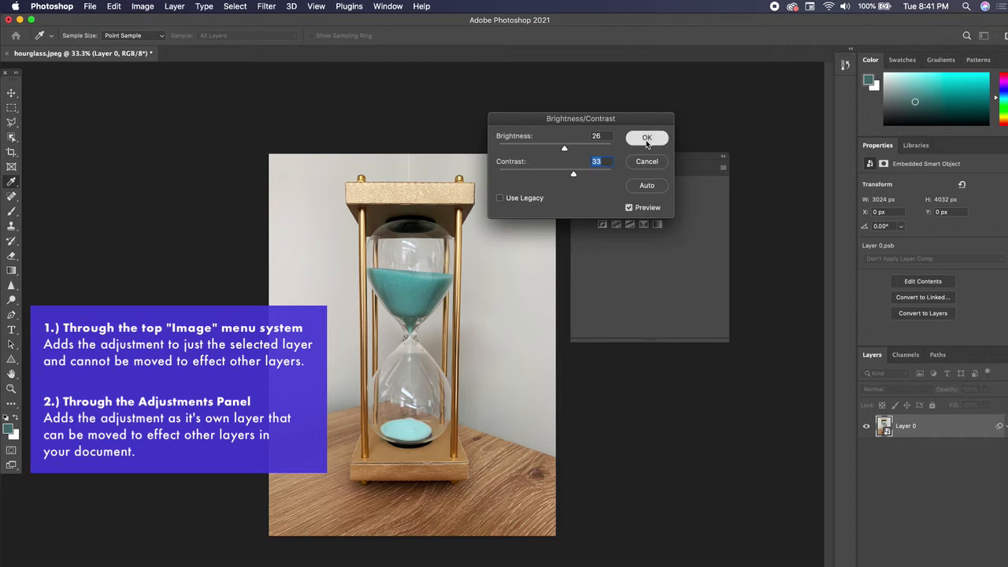
key(v)
- Toggle the visibility of Layer 0's smart filters to compare the hourglass photo with and without the adjustment
click(140, 6)
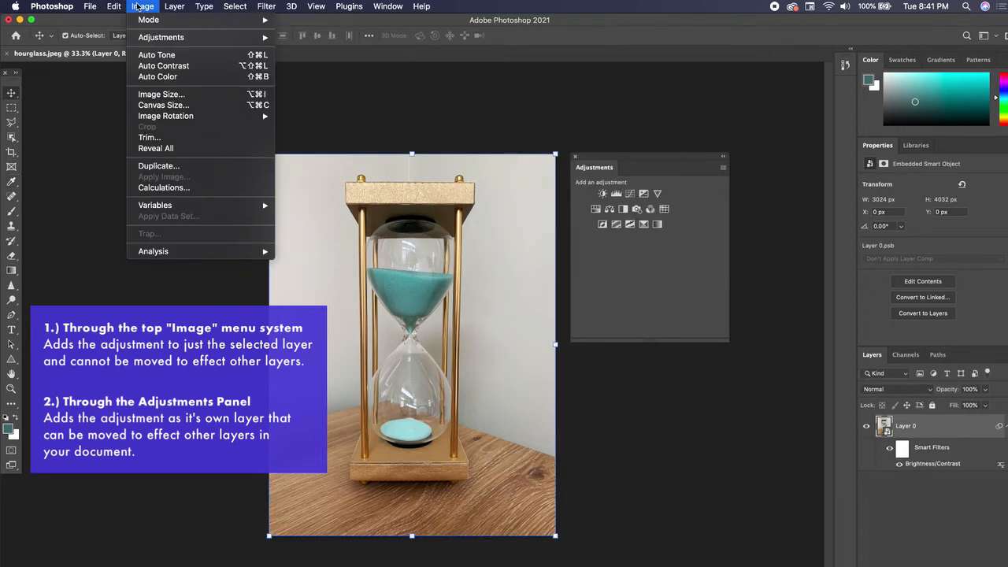
click(144, 7)
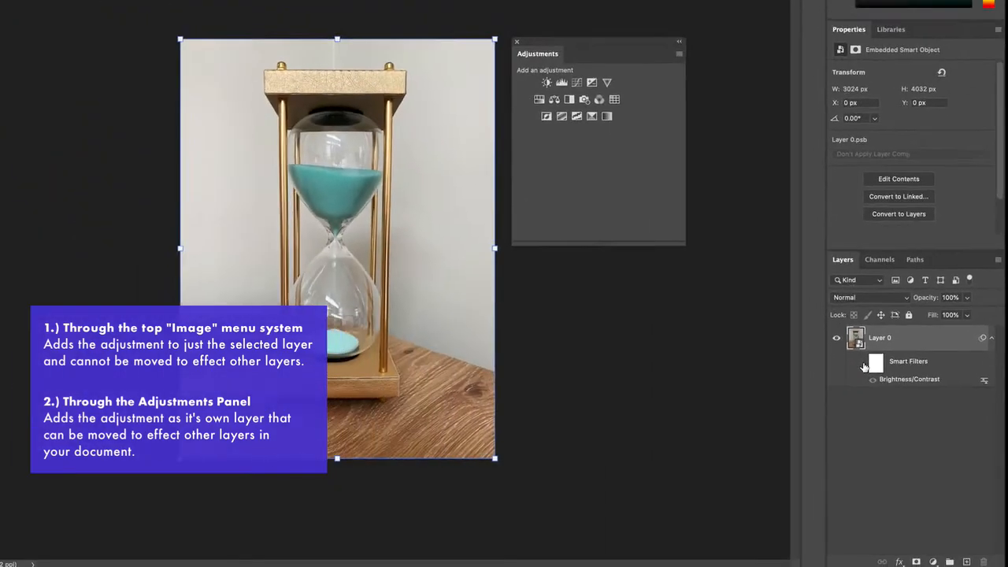
click(710, 287)
click(871, 369)
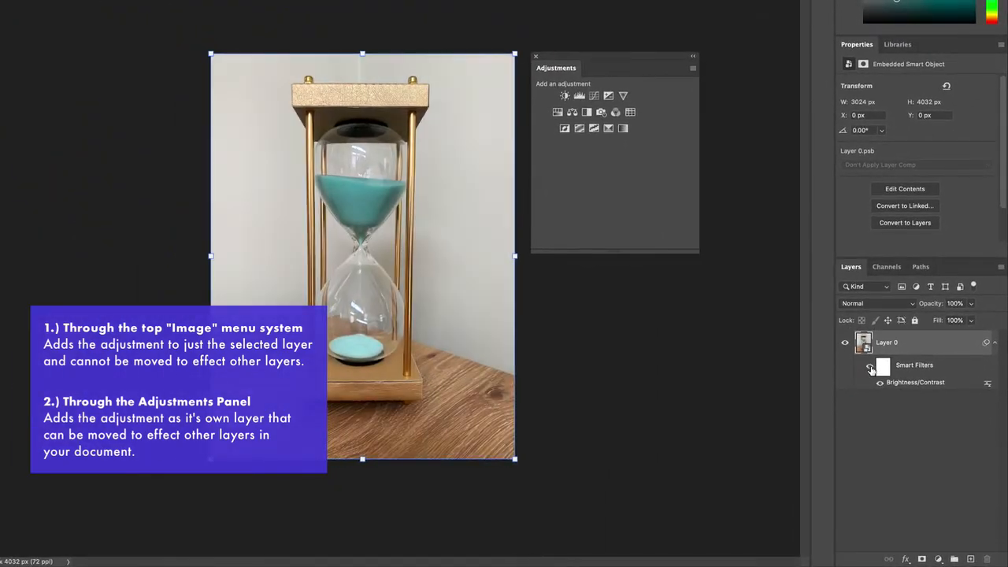
click(871, 370)
click(871, 370)
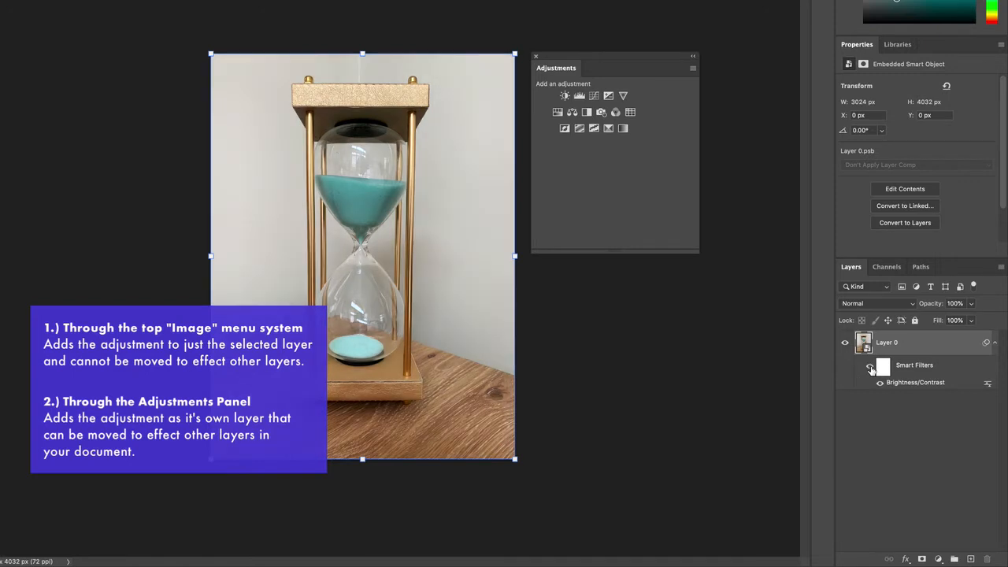
- Delete the Brightness/Contrast smart filter from Layer 0 and rasterize the layer
click(985, 557)
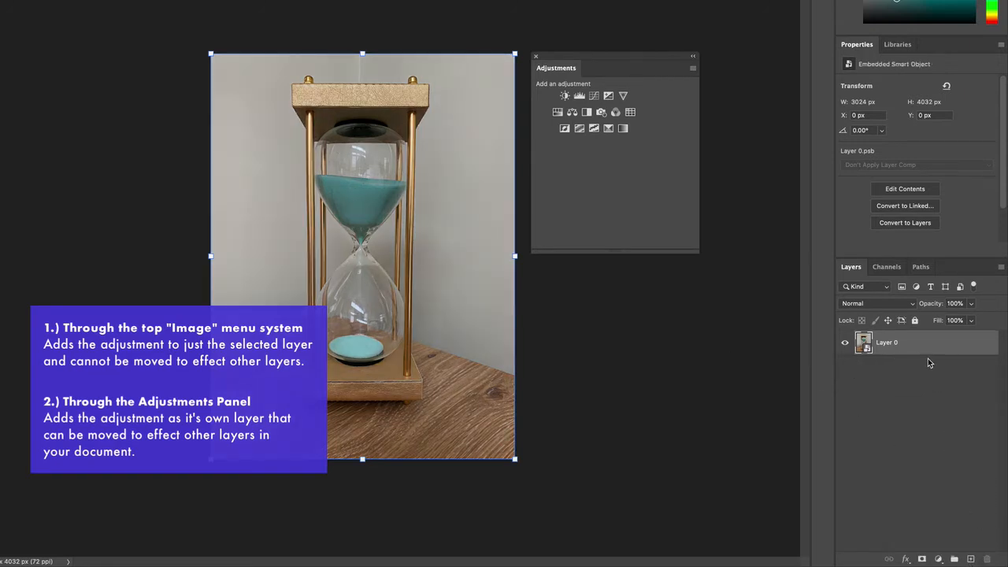
right_click(962, 345)
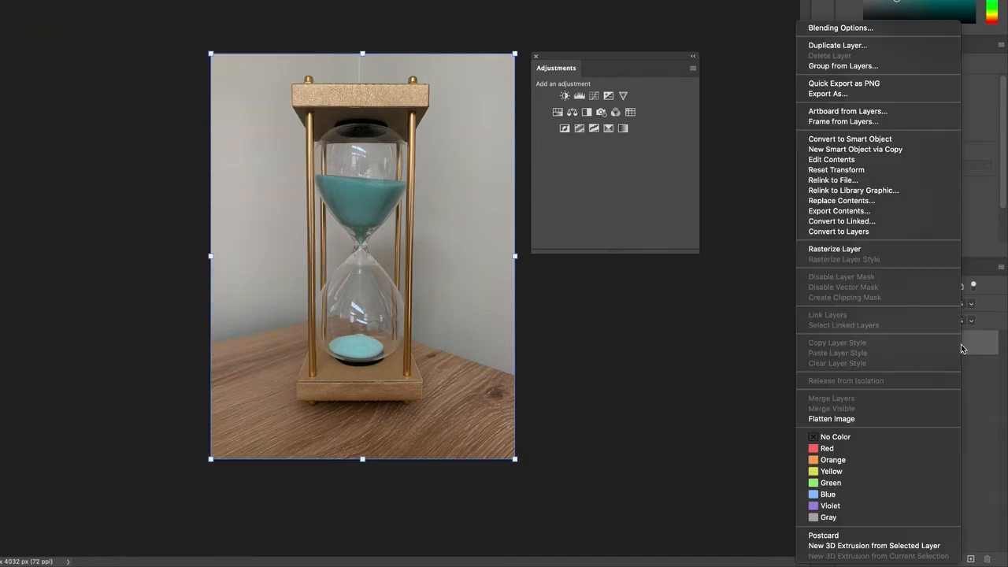
click(850, 250)
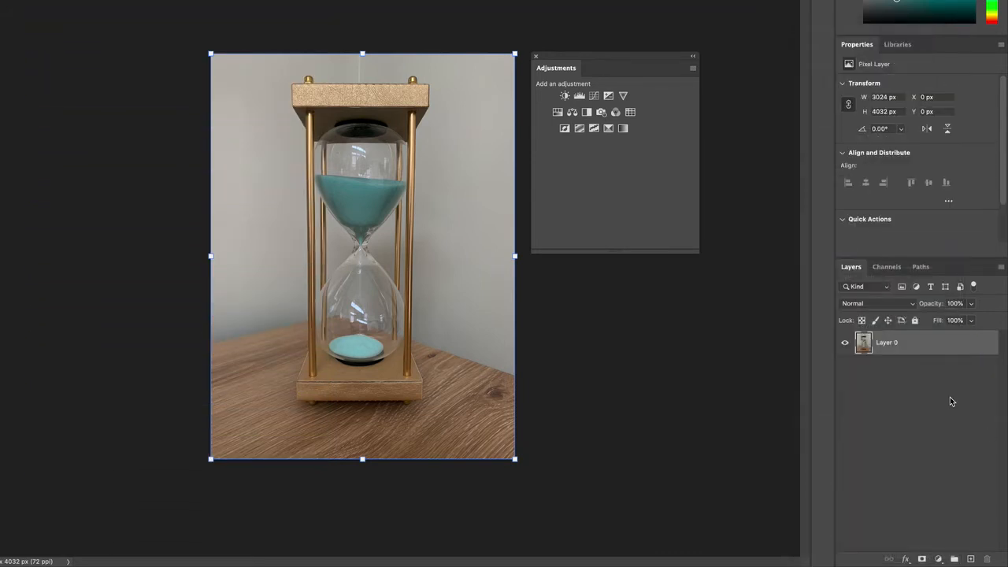
click(903, 370)
click(899, 354)
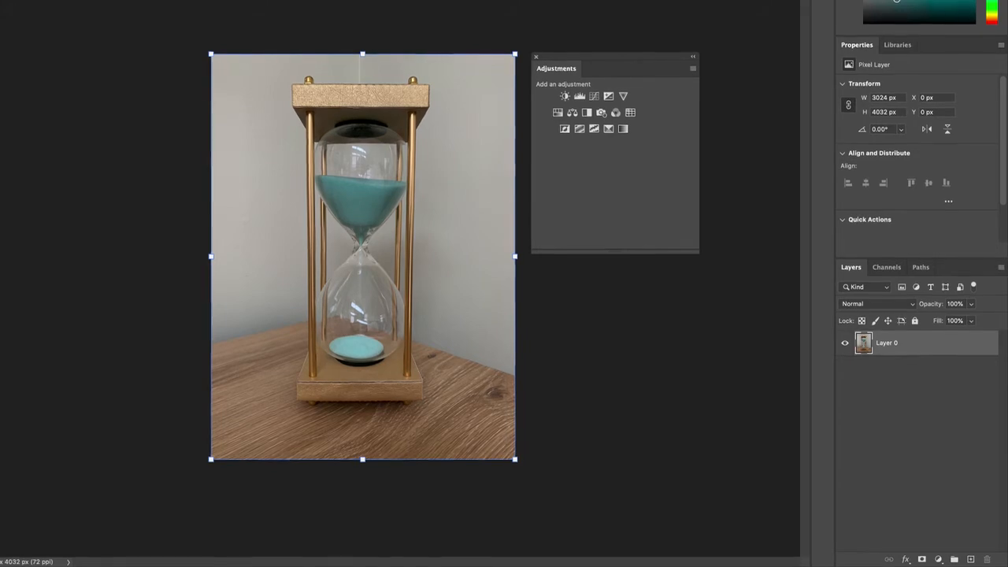
- Apply a Brightness/Contrast adjustment to the rasterized Layer 0 with brightness about 95 and increased contrast, and deselect the layer
click(76, 0)
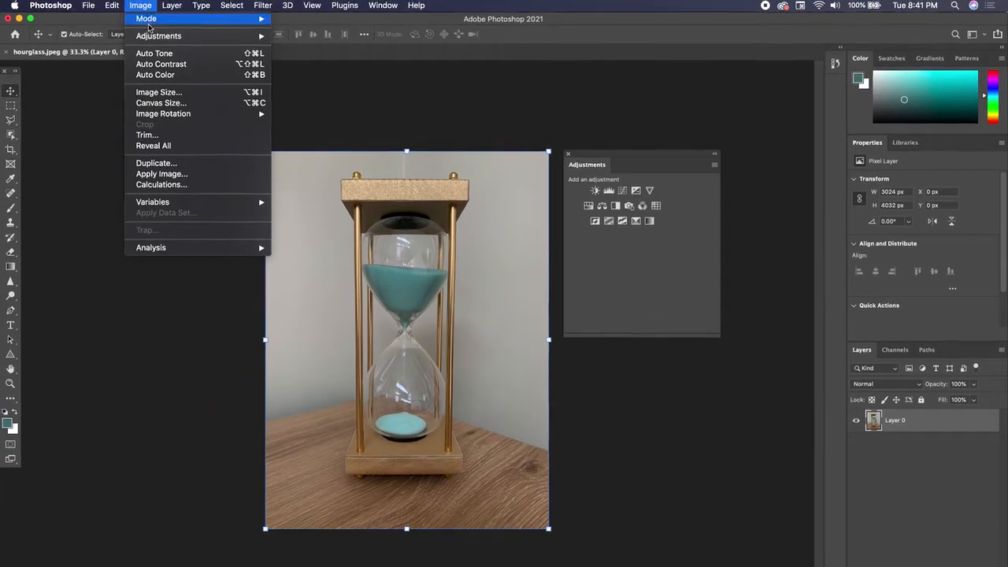
mouse_move(260, 37)
click(309, 39)
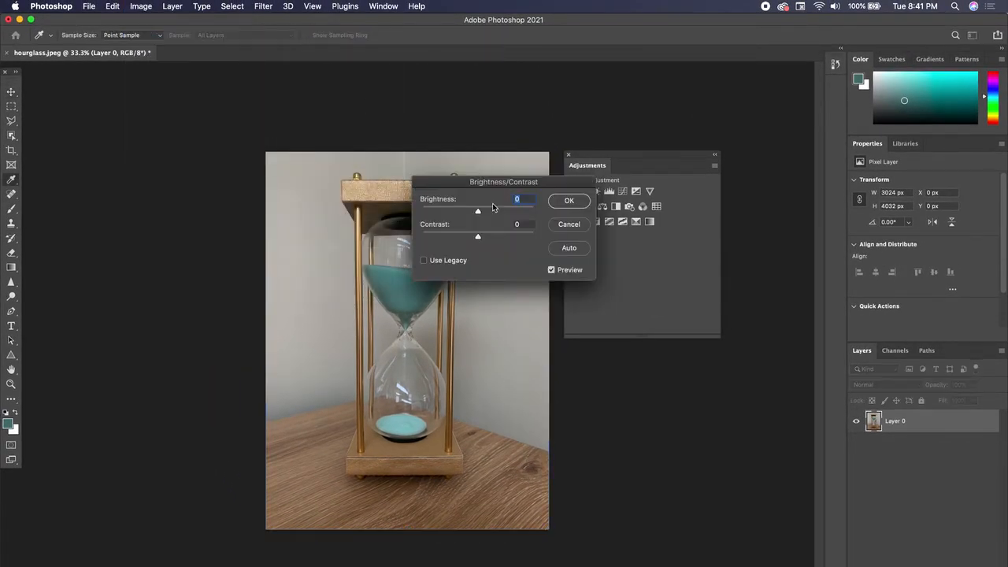
click(515, 212)
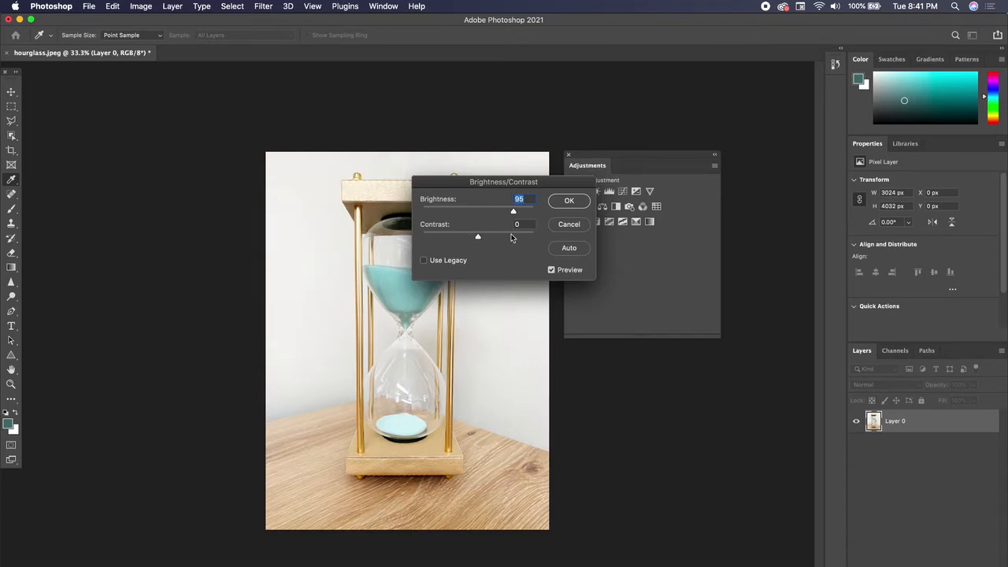
click(509, 237)
click(566, 201)
key(v)
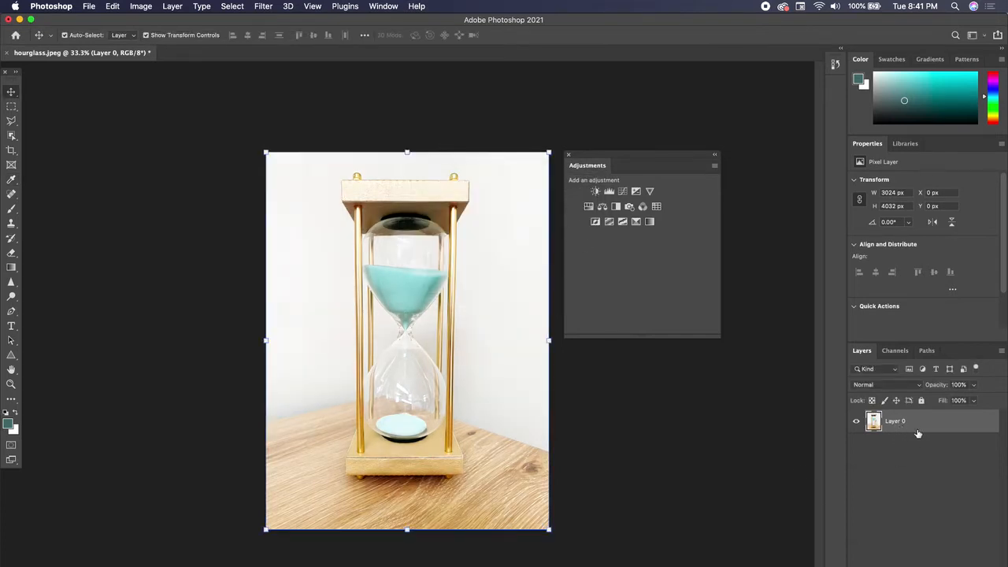
click(913, 478)
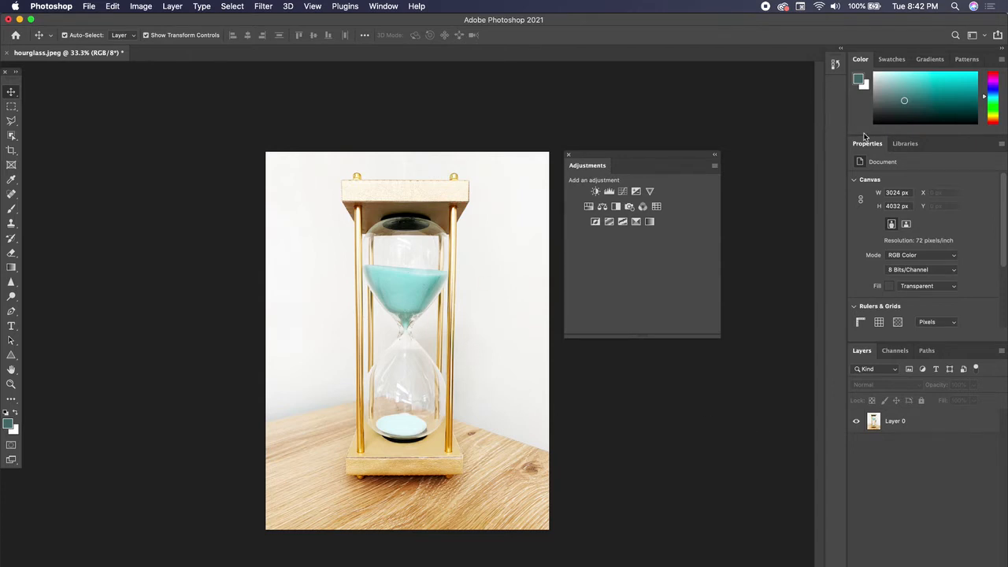
- Switch between the Rasterize Layer and final Brightness/Contrast history states to compare the photo before and after the adjustment
click(836, 64)
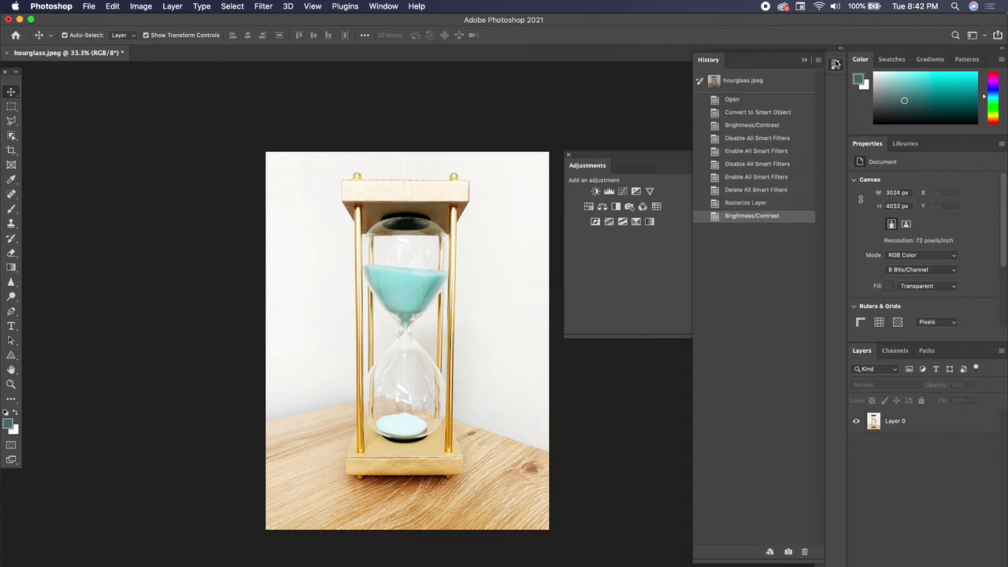
click(747, 204)
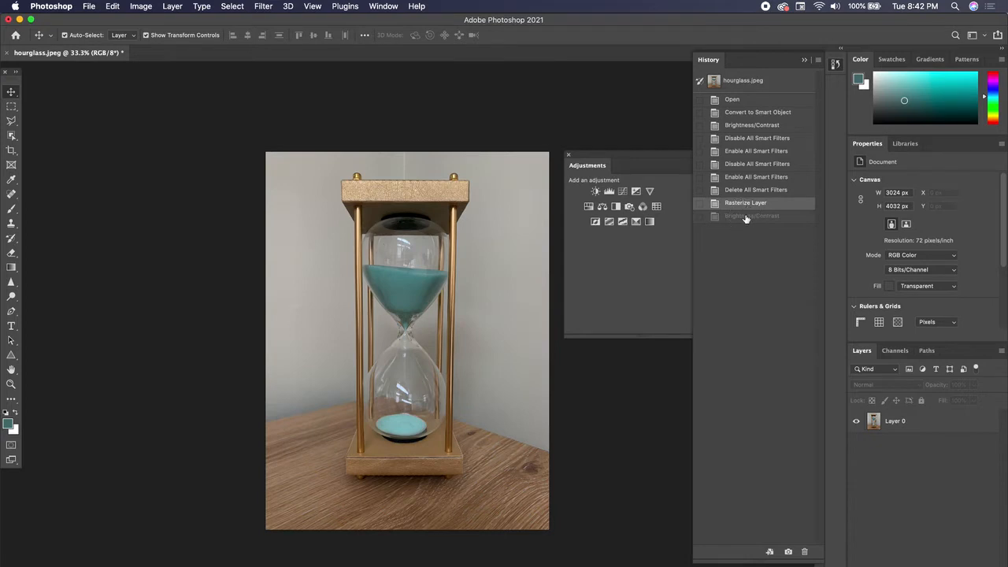
click(747, 216)
click(804, 60)
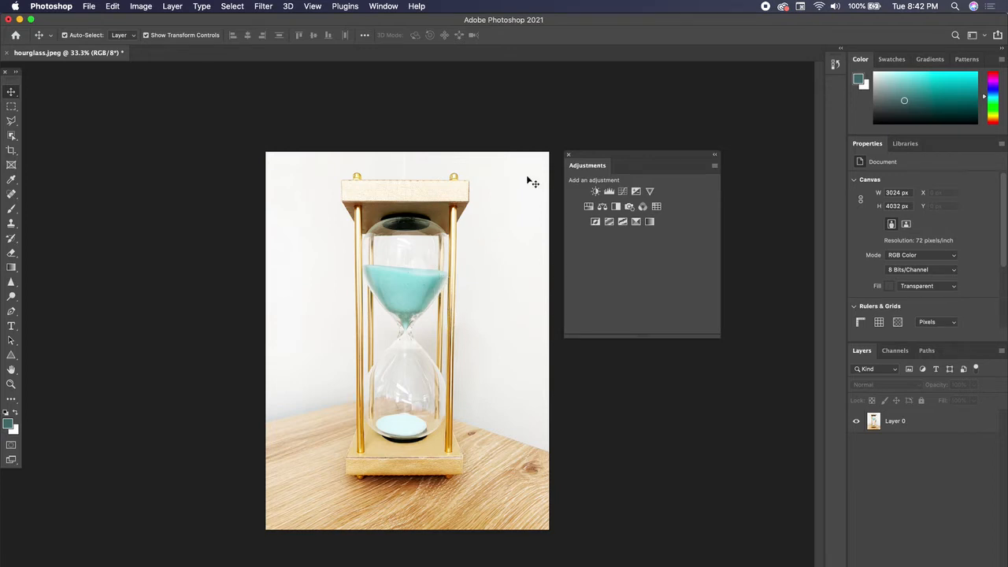
click(836, 64)
click(752, 203)
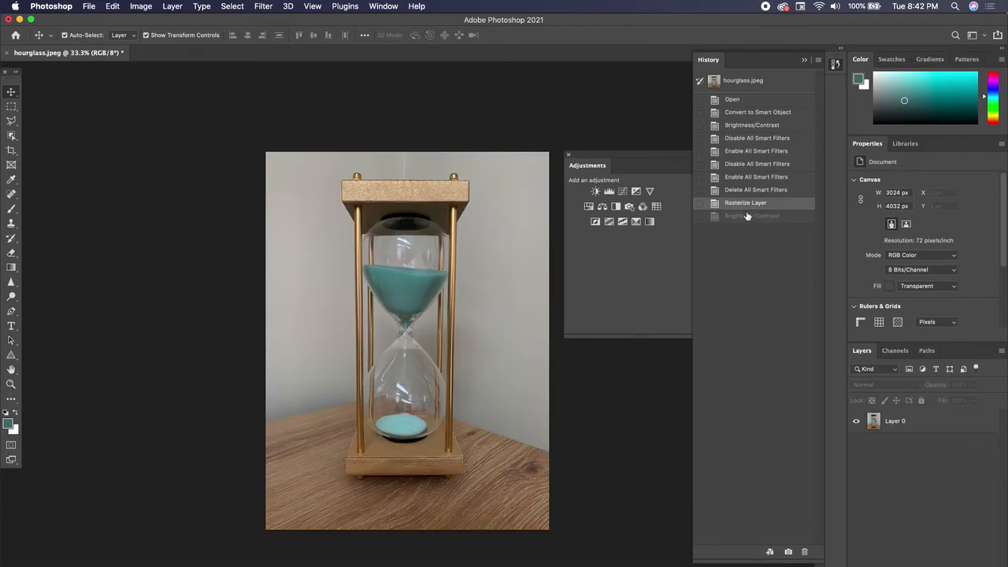
click(751, 216)
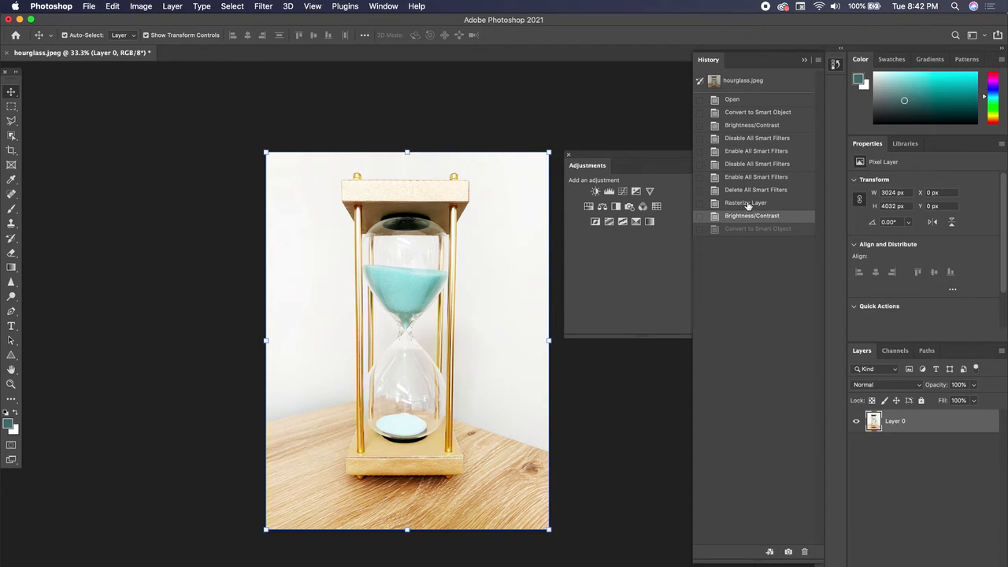
- Revert the document to the Delete All Smart Filters history state, restoring Layer 0 as a smart object
click(747, 204)
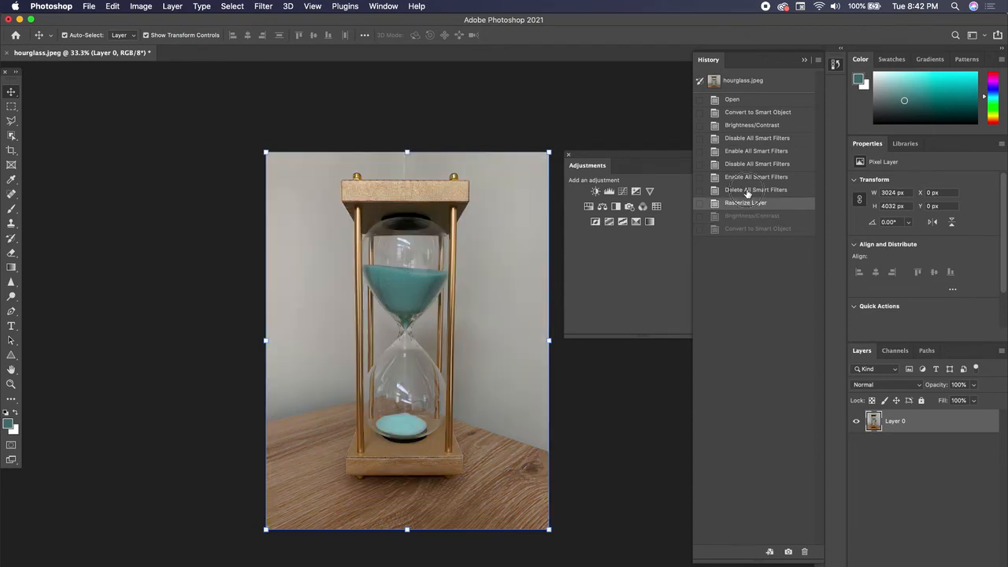
click(747, 192)
click(803, 60)
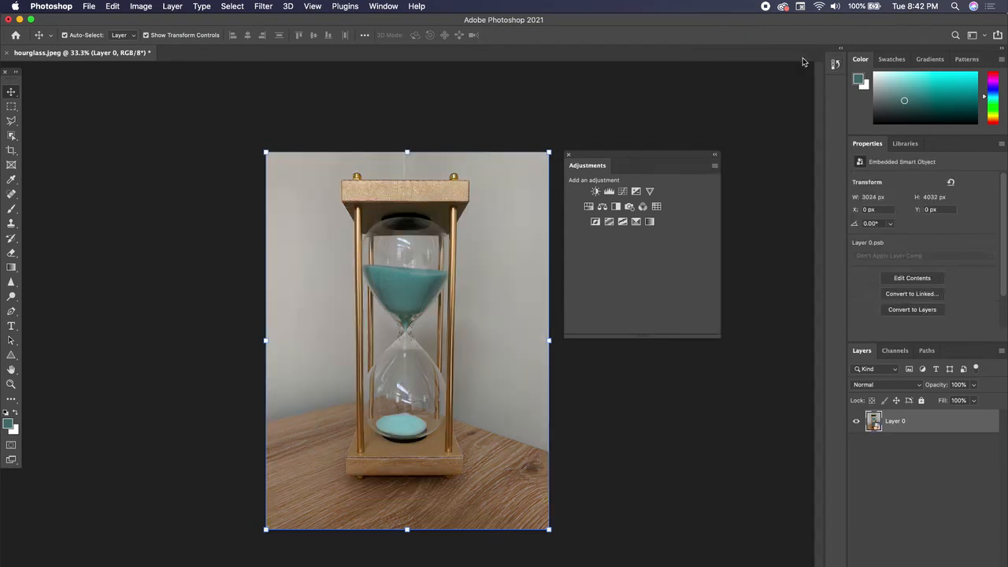
- Apply a Brightness/Contrast adjustment to the Layer 0 smart object with brightness 150 and contrast 0
click(141, 5)
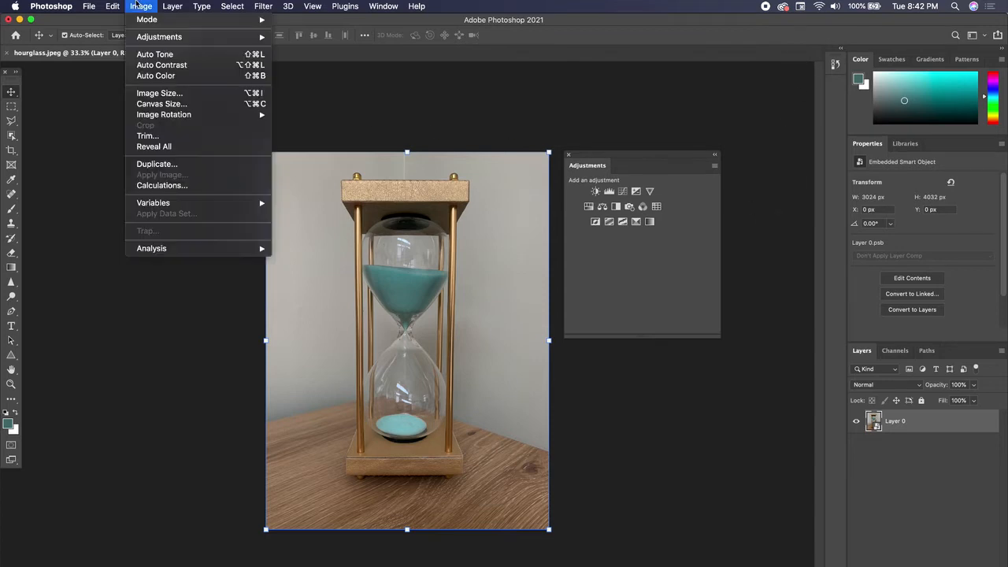
mouse_move(274, 38)
click(319, 37)
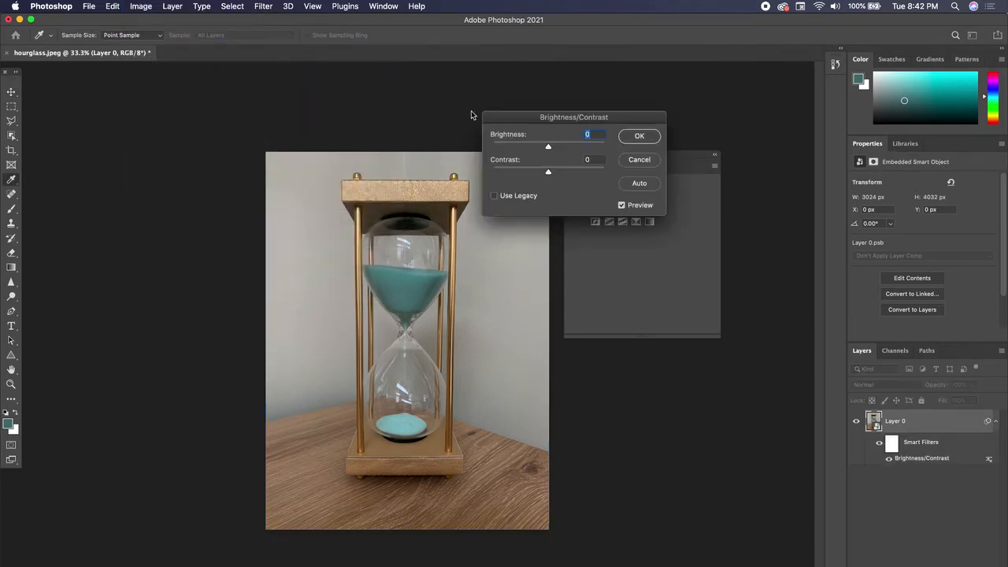
drag(575, 145, 604, 145)
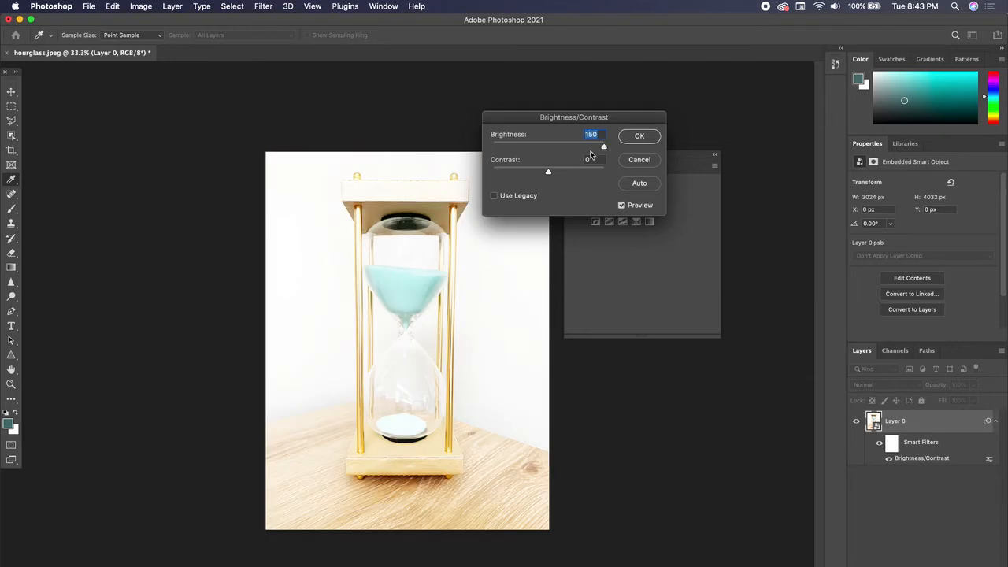
click(639, 136)
key(v)
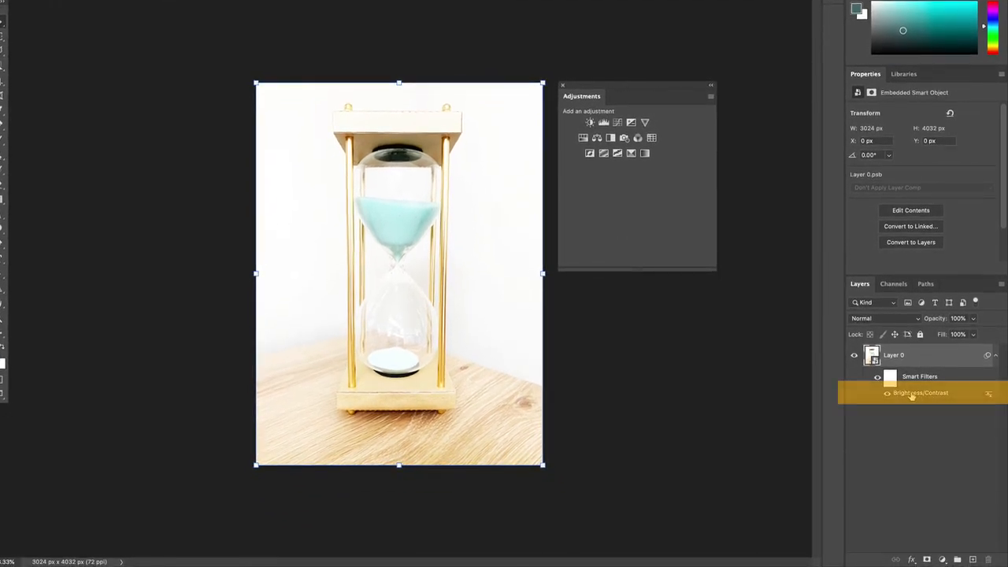
- Re-edit Layer 0's Brightness/Contrast smart filter to brightness 44 and contrast 24
double_click(913, 397)
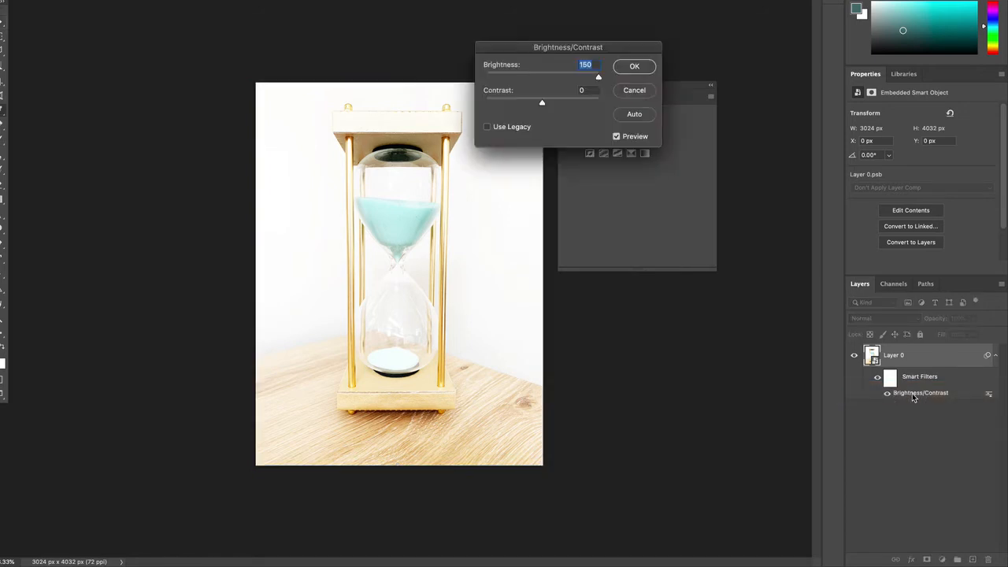
drag(600, 77, 557, 104)
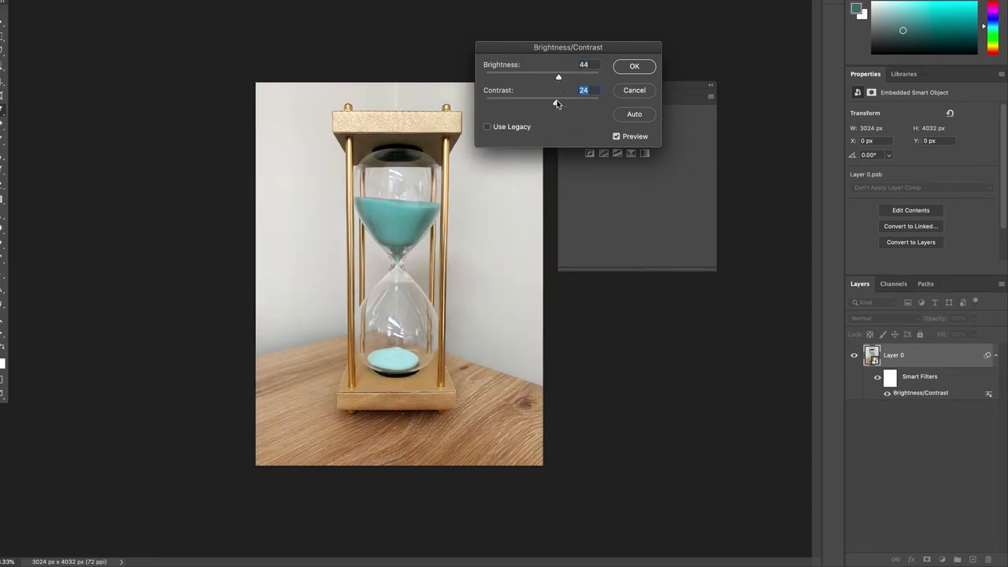
click(630, 70)
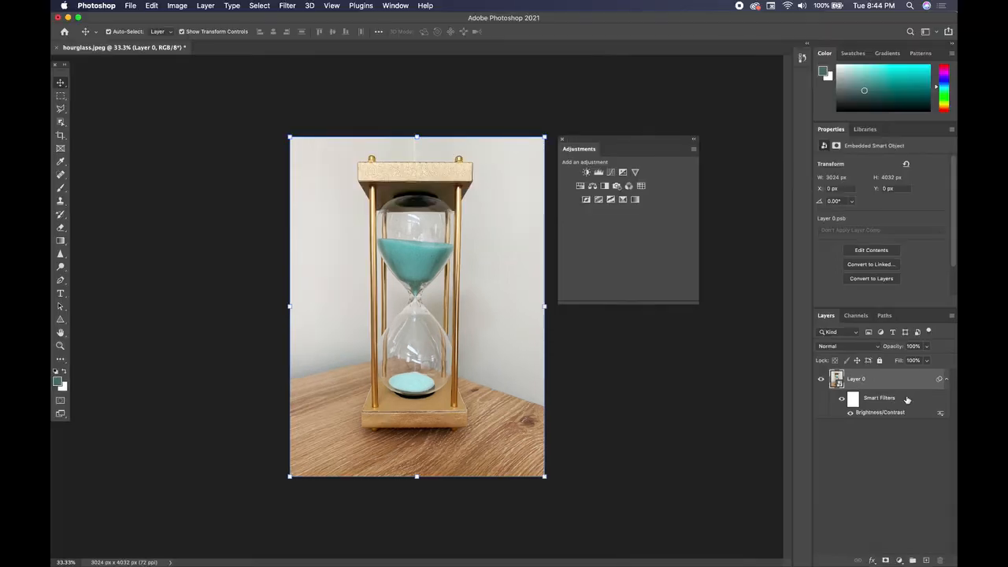
- Delete Layer 0's smart filters and apply a fresh Brightness/Contrast adjustment that strongly brightens the hourglass photo
drag(907, 400, 939, 560)
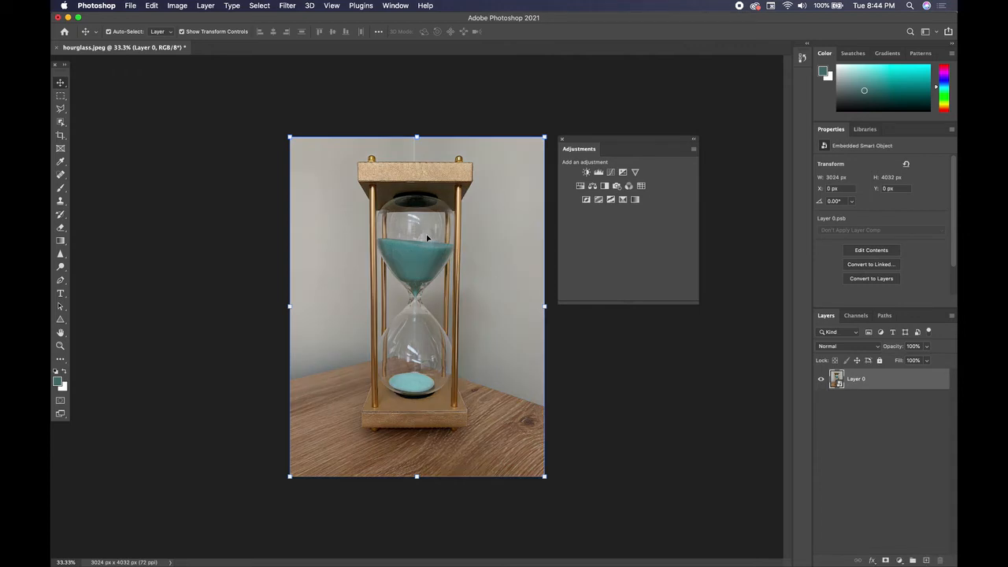
click(176, 5)
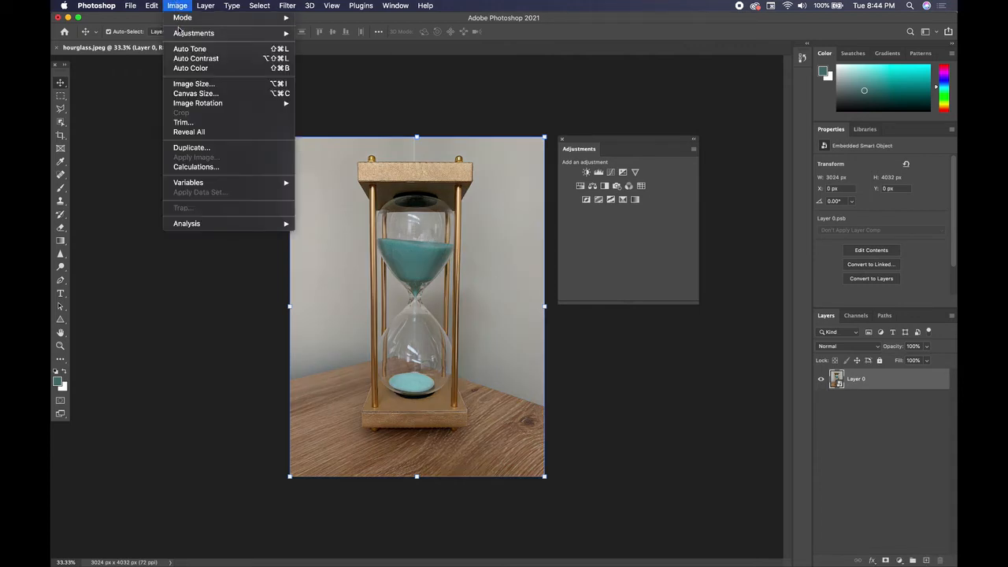
mouse_move(180, 34)
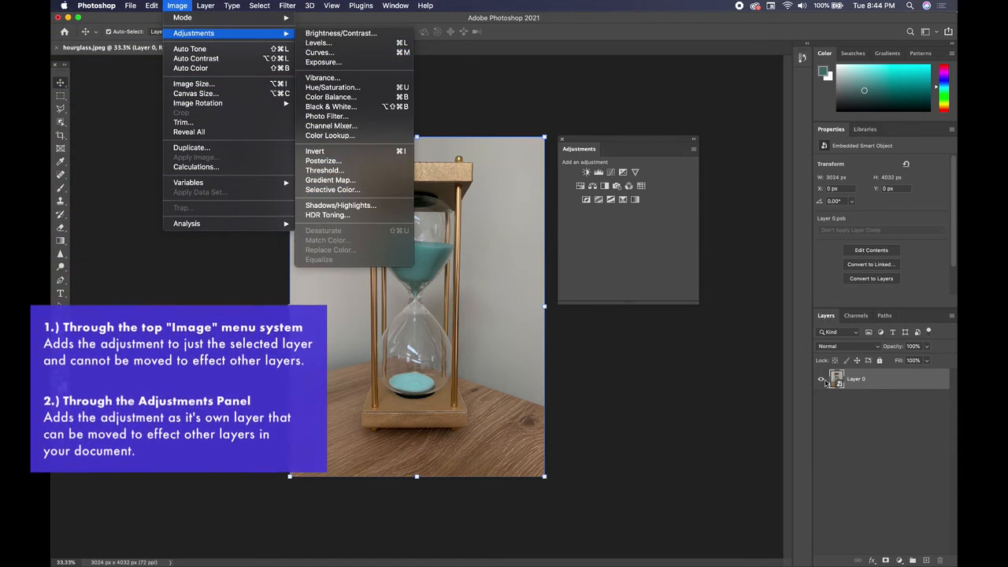
click(337, 33)
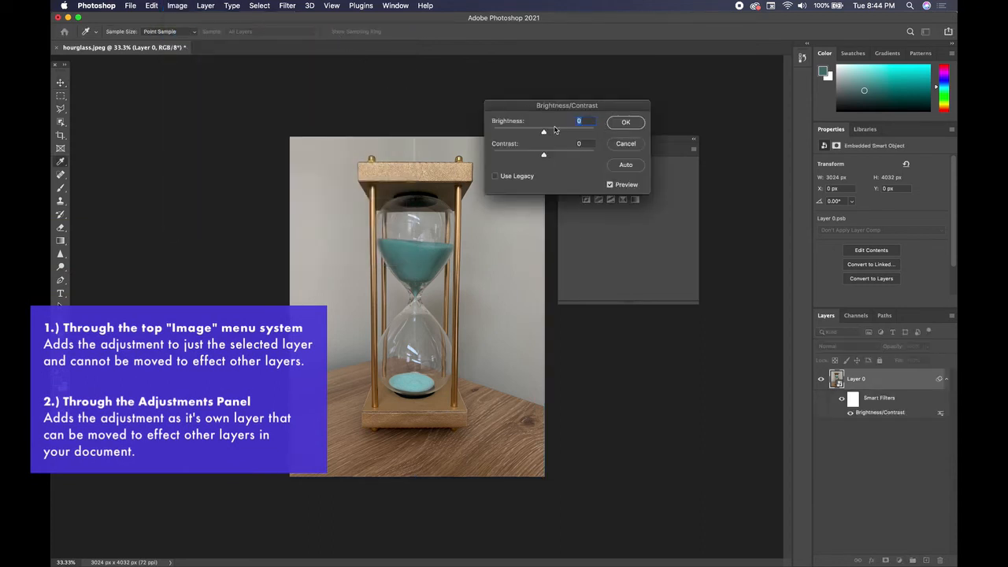
drag(555, 130, 582, 131)
click(626, 122)
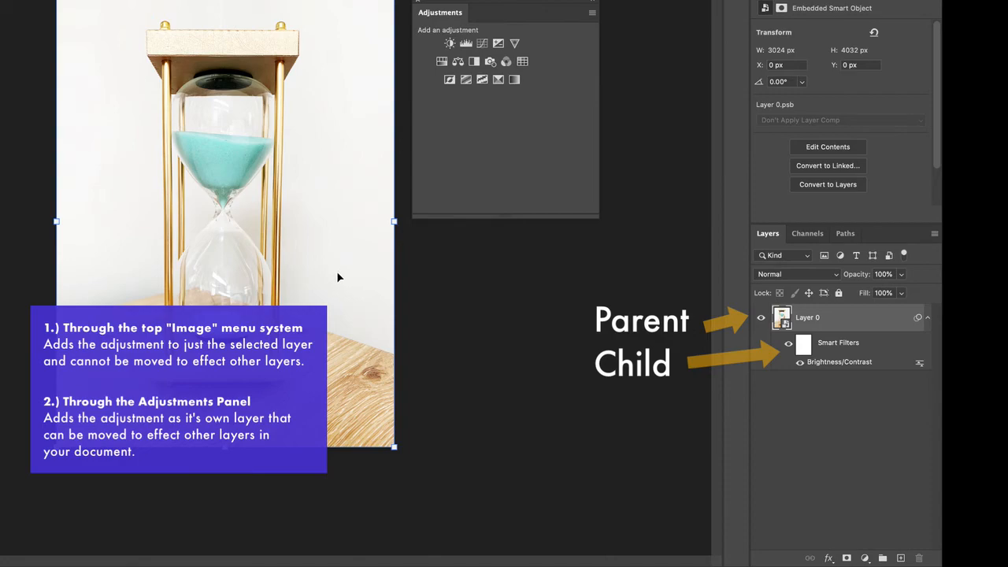
- Place piano.jpeg from the Photoshop Editing - Student Files folder into the hourglass document and move its layer below Layer 0
click(1, 554)
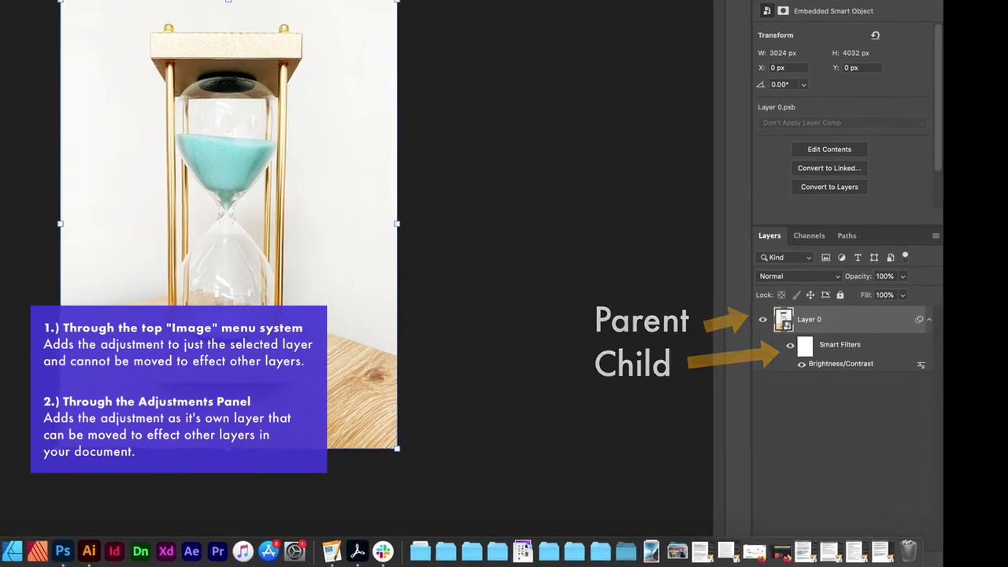
click(188, 133)
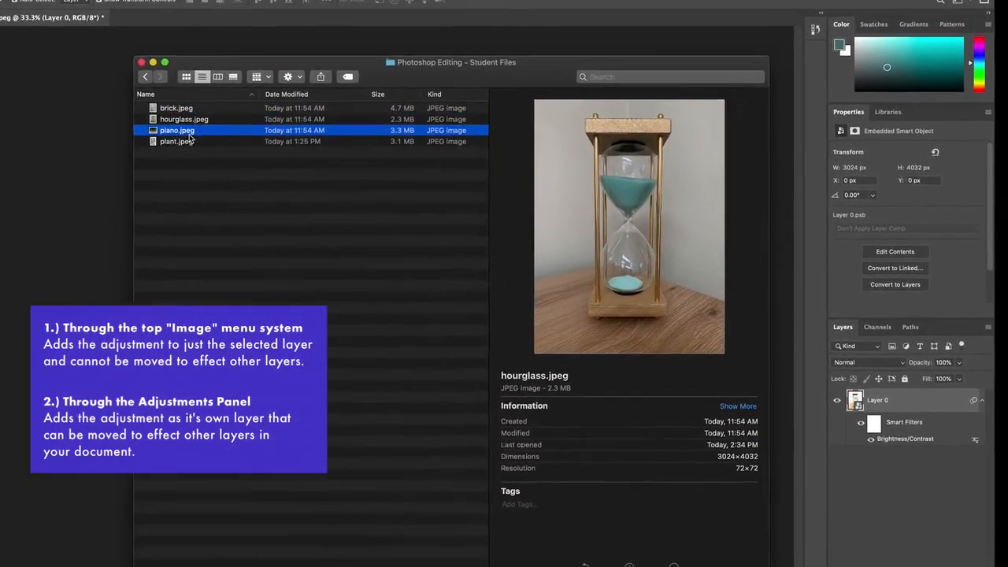
drag(189, 136, 99, 269)
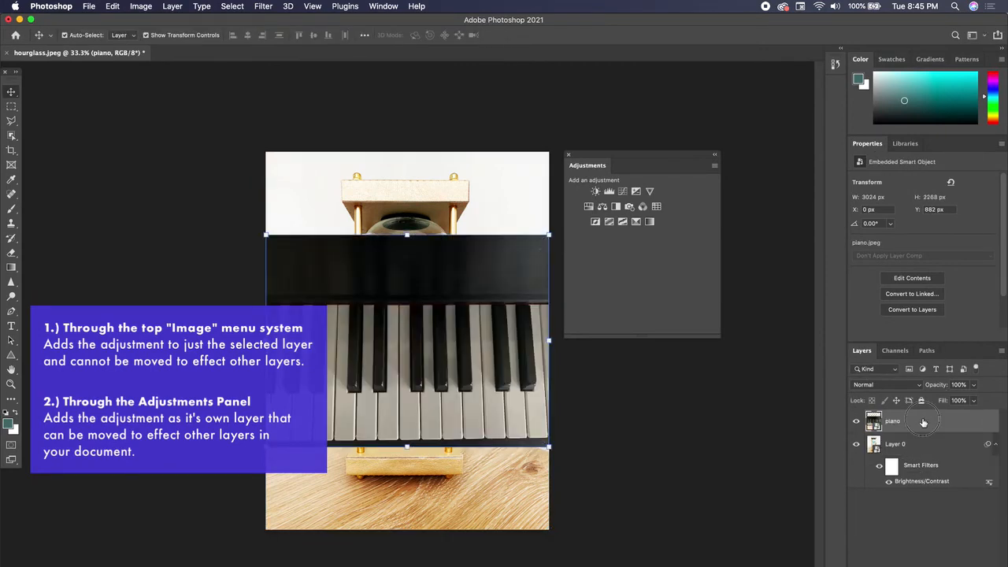
drag(920, 423, 924, 483)
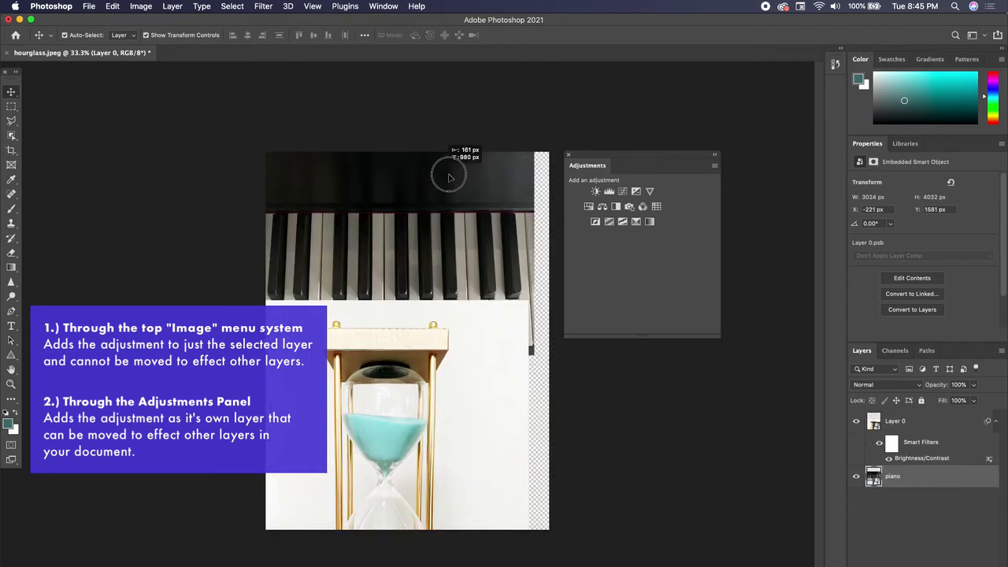
- Move the piano photo up to the canvas's top edge to compare it with the adjusted hourglass
drag(450, 176, 457, 180)
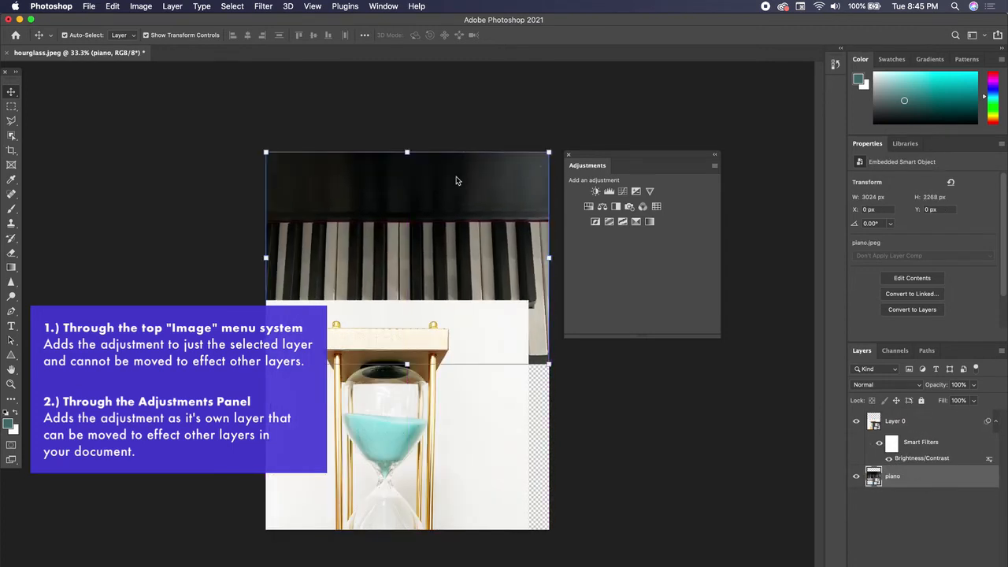
drag(482, 295, 509, 383)
mouse_move(588, 156)
mouse_down()
mouse_move(613, 180)
mouse_move(499, 183)
mouse_move(597, 140)
mouse_move(581, 149)
mouse_move(586, 158)
mouse_up()
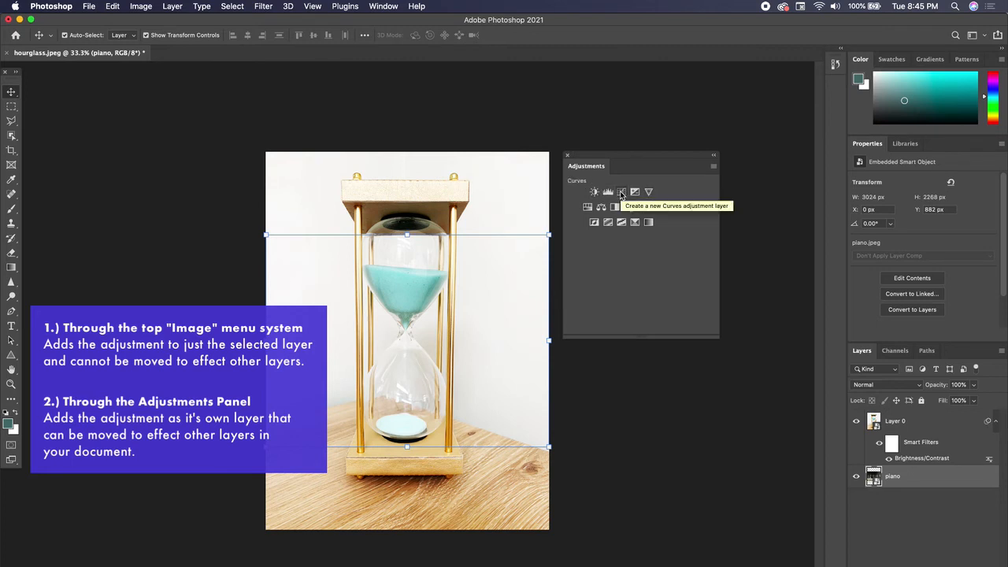
- Remove Layer 0's smart filter and arrange the scaled-down hourglass over the piano at the canvas's top edge so both photos show
key(super+z)
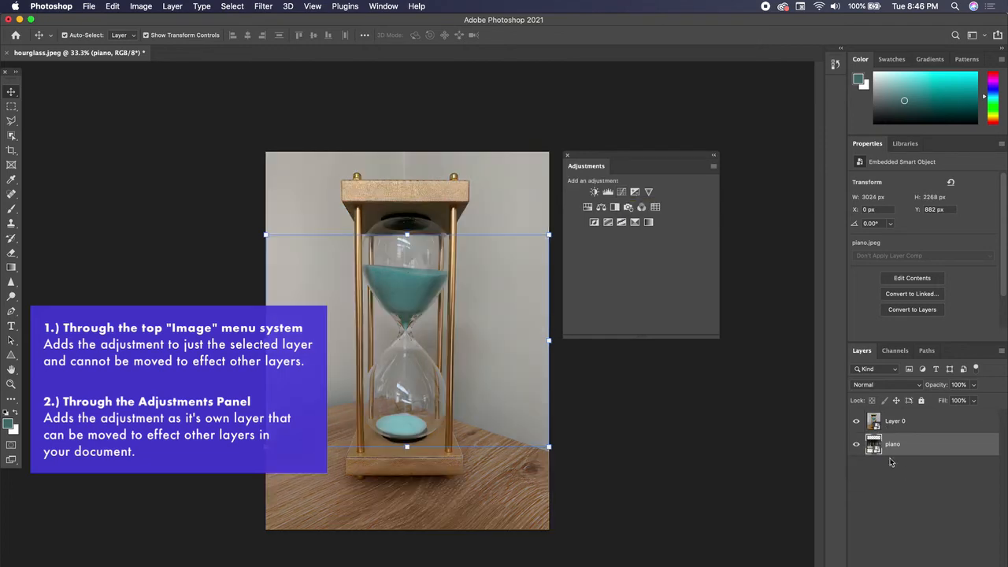
click(483, 175)
drag(548, 151, 484, 214)
key(Return)
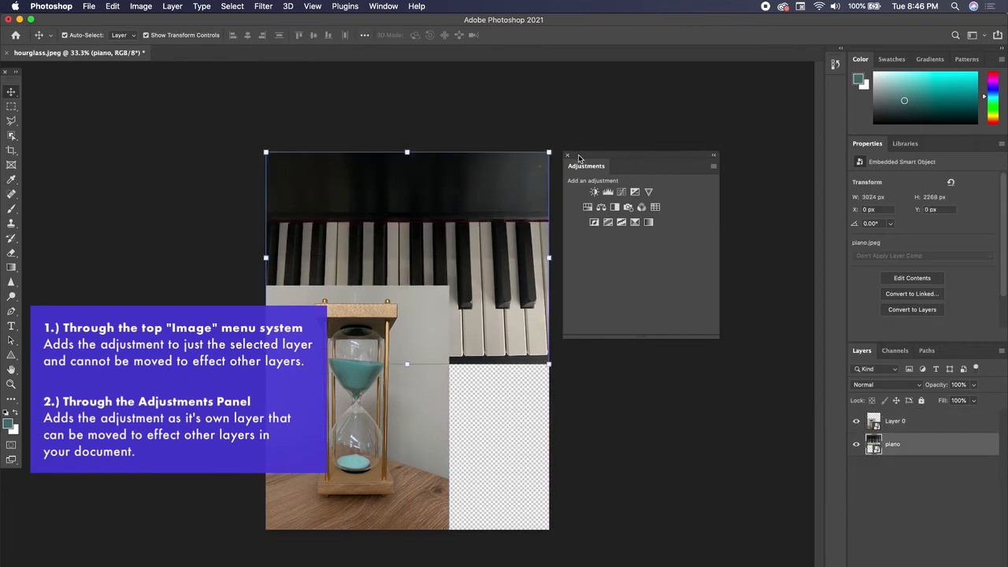
- Add a Hue/Saturation adjustment layer directly above the piano layer
click(141, 7)
mouse_move(167, 40)
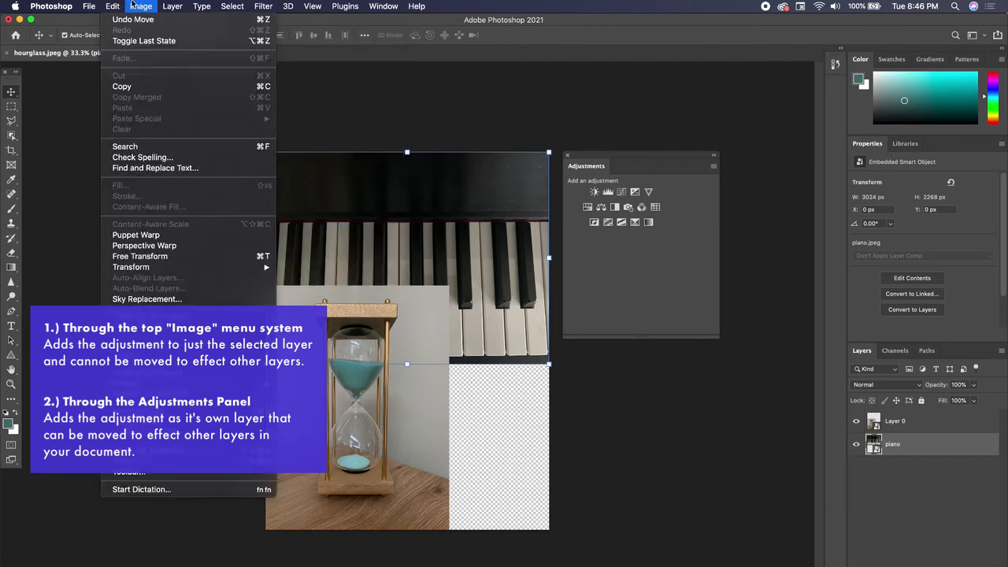
click(141, 6)
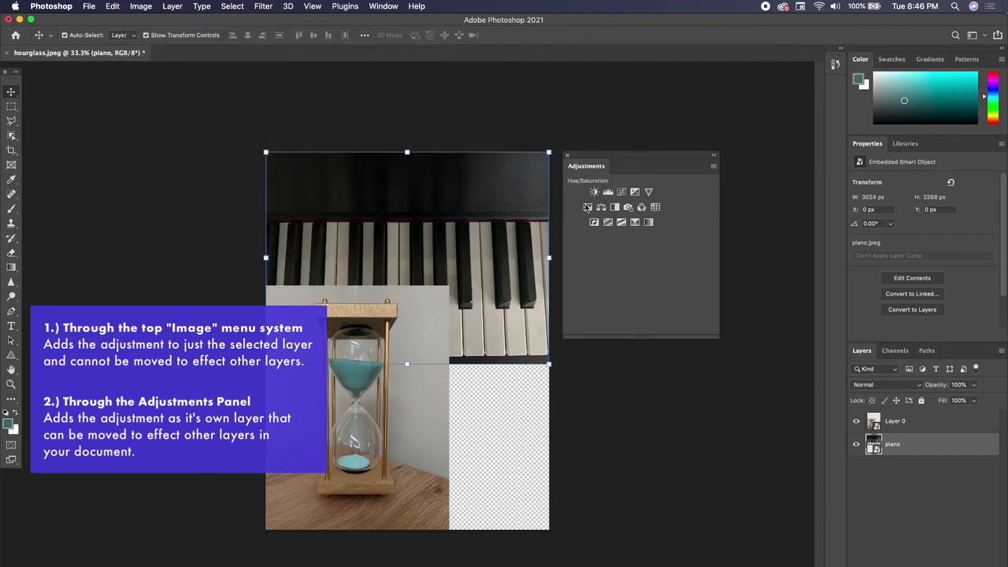
click(588, 208)
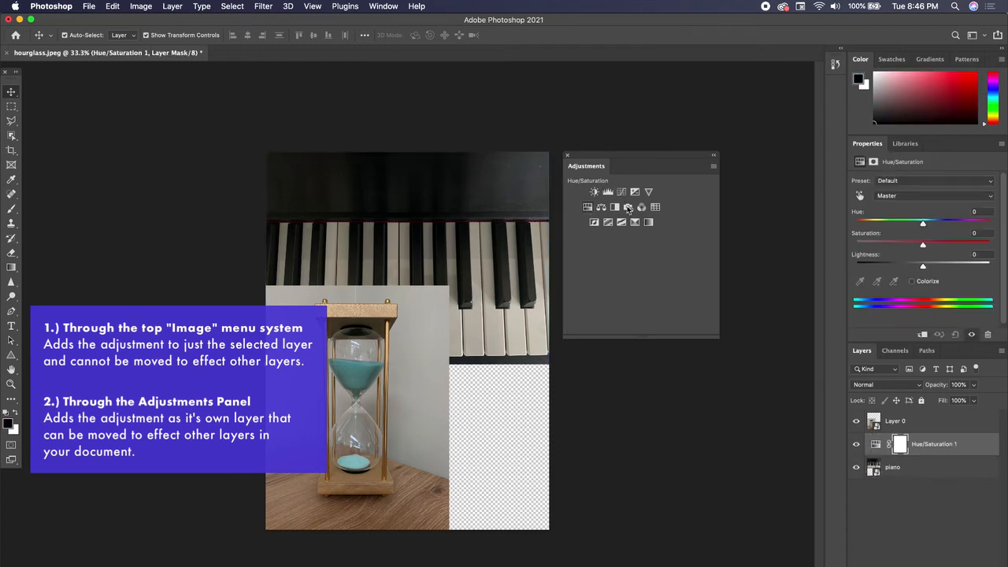
- Set the Hue/Saturation adjustment to hue +120 and saturation +100, and move it above Layer 0 to affect both photos
drag(928, 227, 1004, 244)
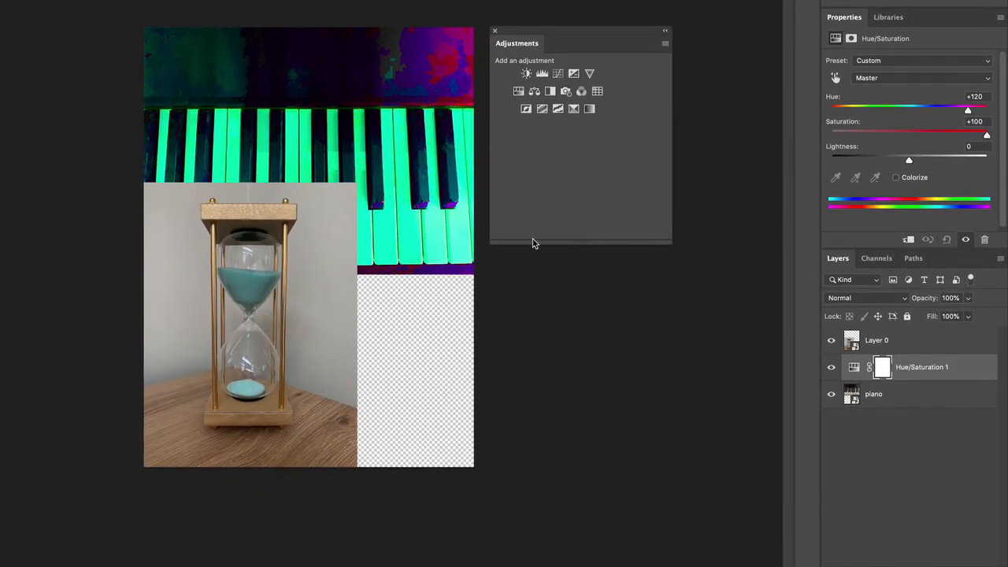
mouse_move(956, 368)
mouse_down()
mouse_move(952, 342)
mouse_move(956, 398)
mouse_move(956, 368)
mouse_up()
mouse_move(964, 374)
mouse_down()
mouse_move(956, 365)
mouse_move(971, 339)
mouse_move(944, 337)
mouse_up()
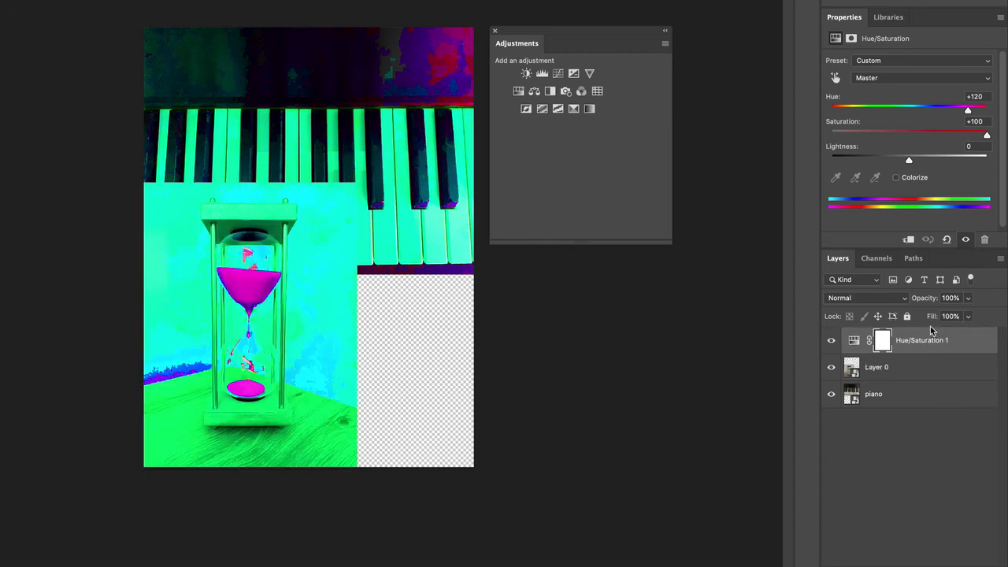
- Move the hourglass photo to the canvas's right edge, and hide and reshow the Hue/Saturation 1 layer to compare its effect on both photos
drag(347, 337, 464, 329)
click(946, 340)
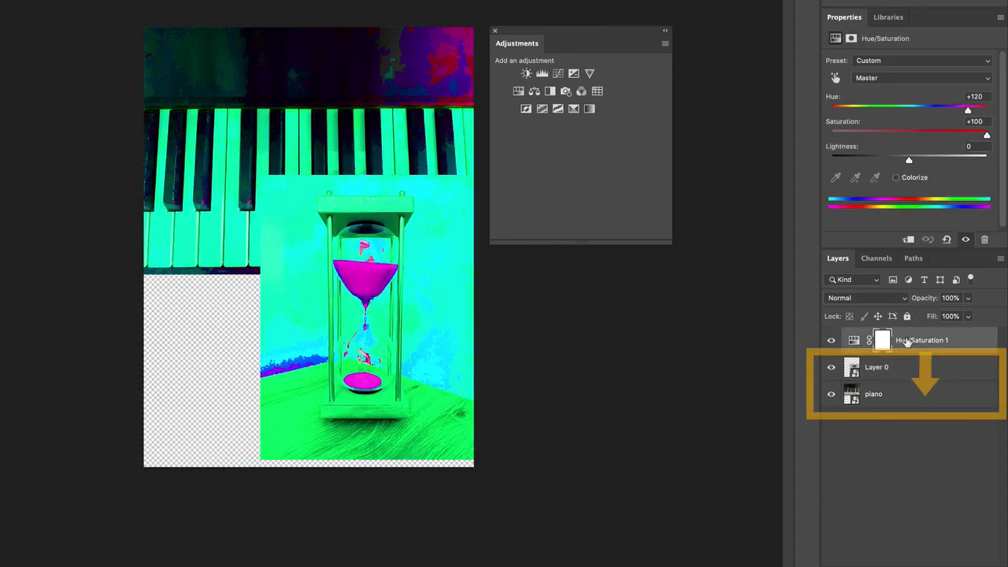
click(831, 342)
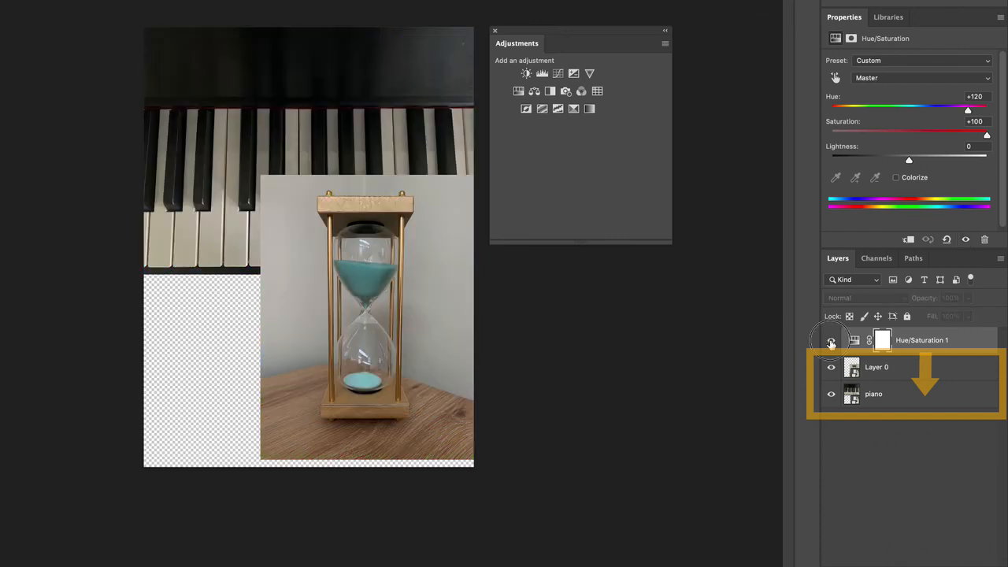
click(831, 341)
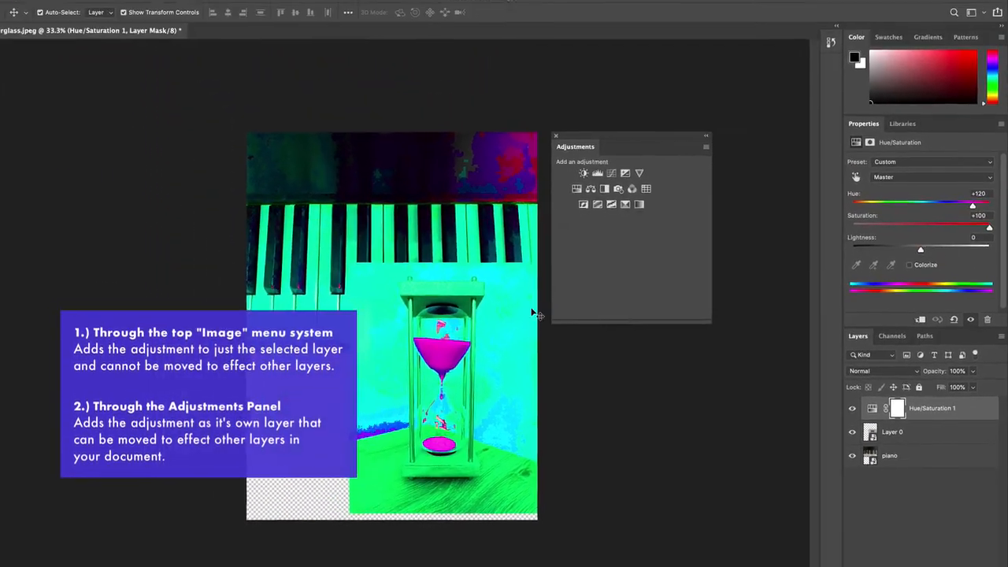
click(140, 5)
mouse_move(156, 38)
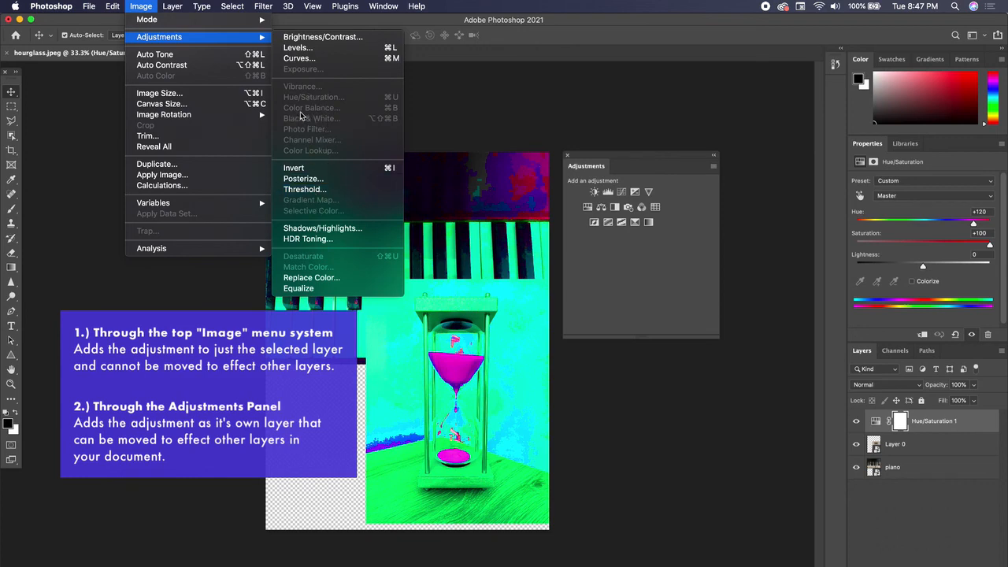
click(141, 6)
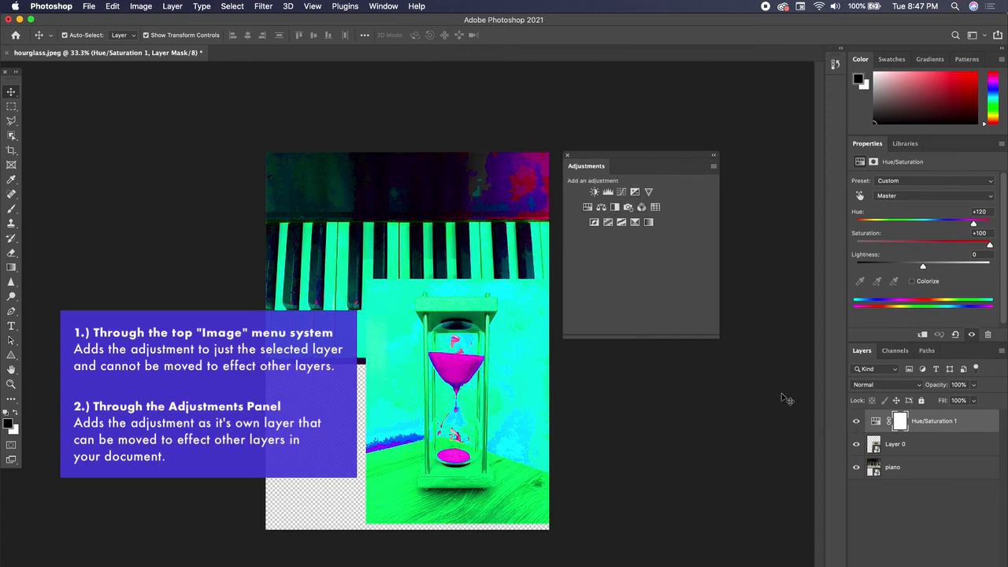
click(140, 6)
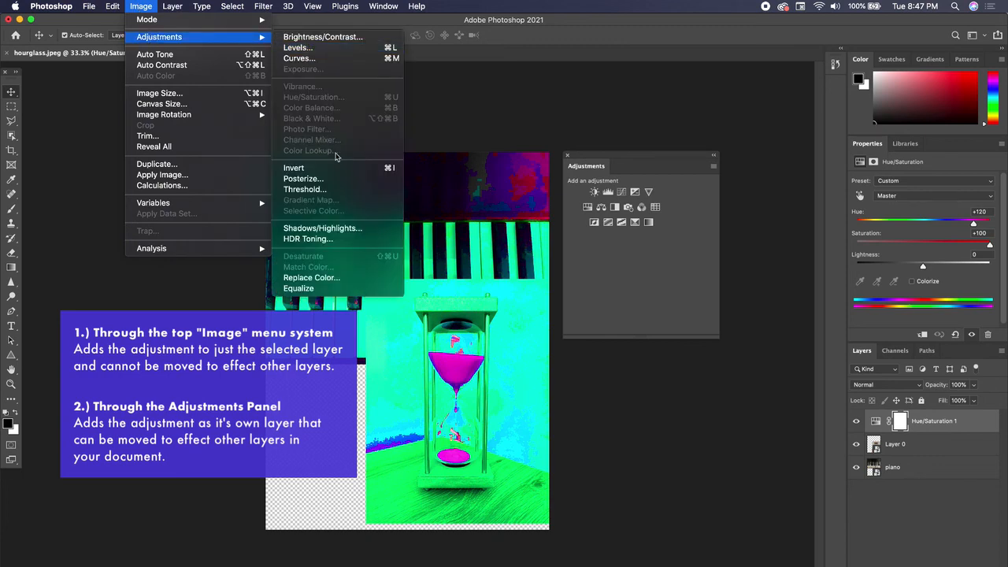
click(132, 5)
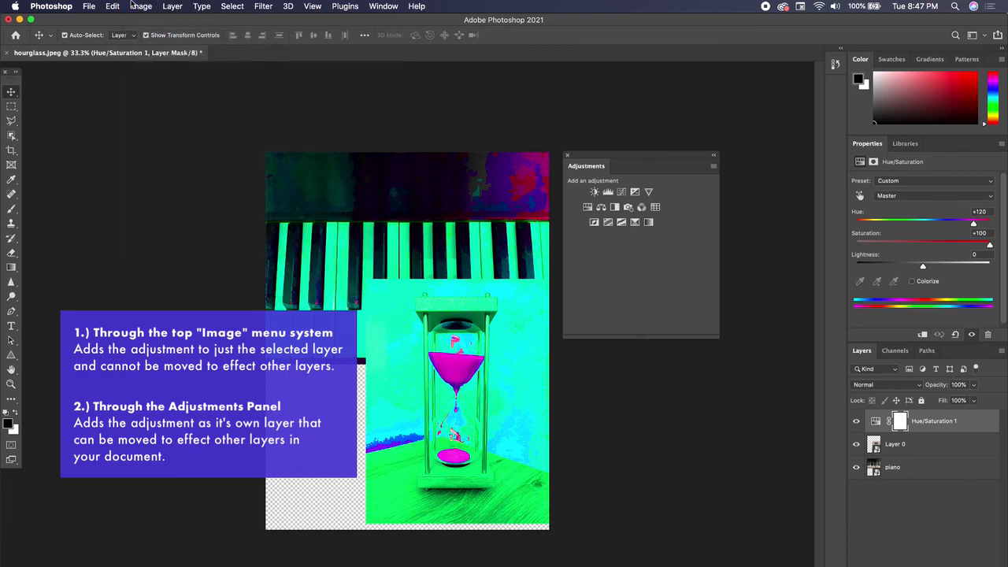